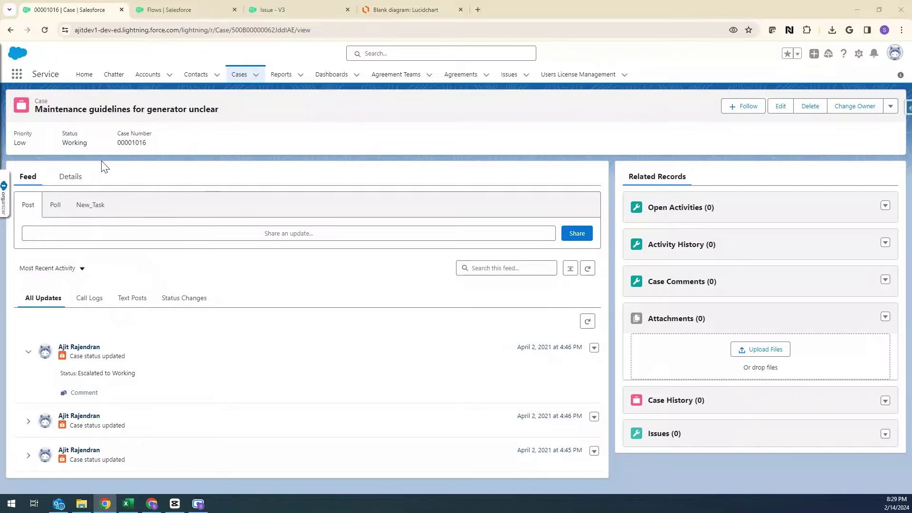
# - Check the New option on the case's Issues related list, then switch to the Salesforce Flows list
pyautogui.click(76, 177)
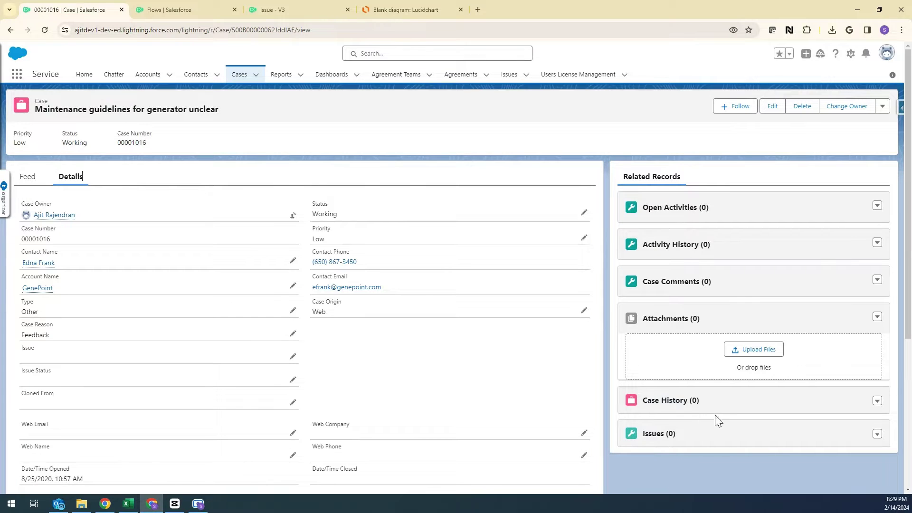
pyautogui.click(877, 436)
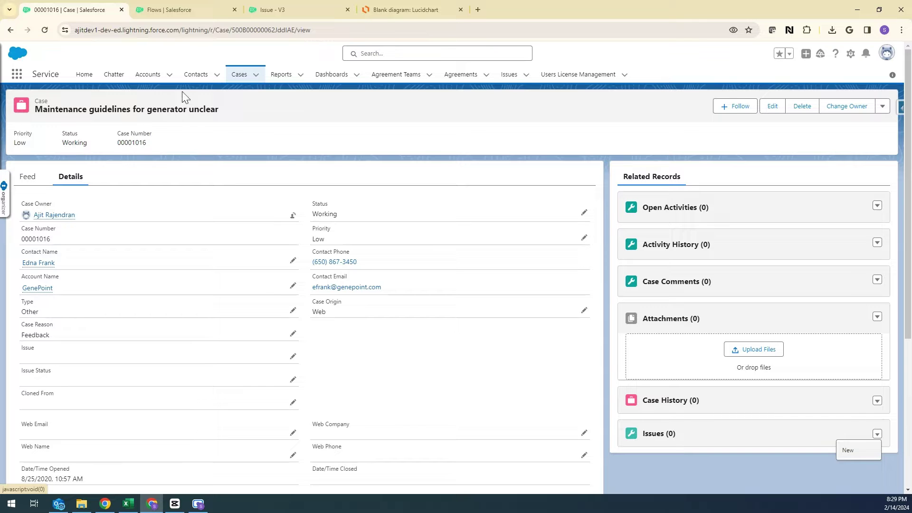
pyautogui.click(166, 11)
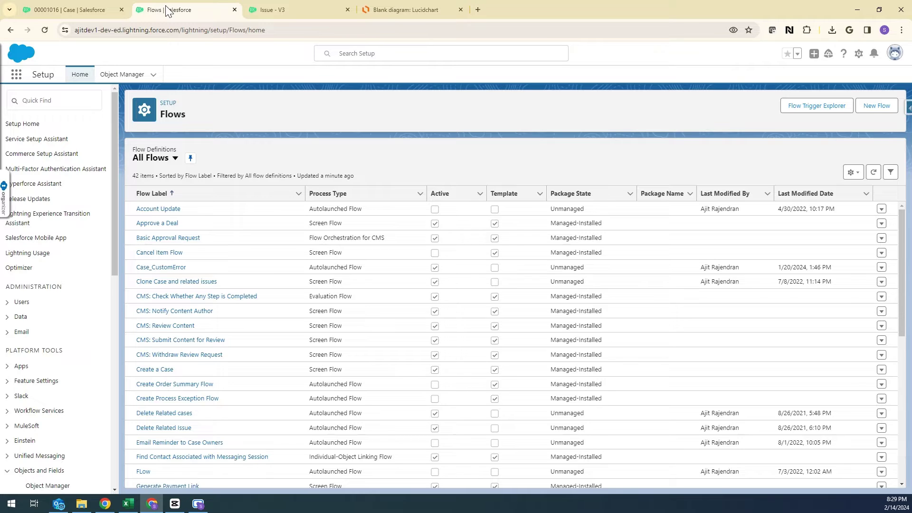
# - Create a new Screen Flow and add a Screen element right after Start
pyautogui.click(866, 109)
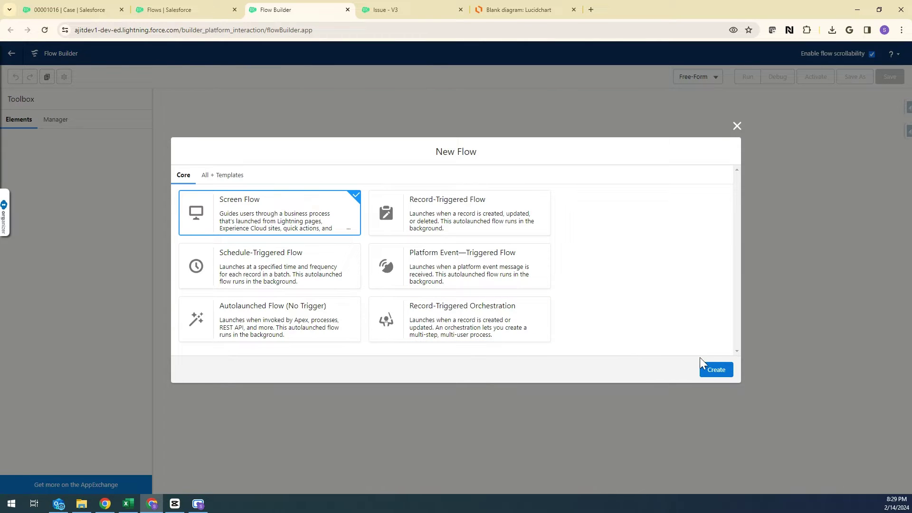
pyautogui.click(715, 370)
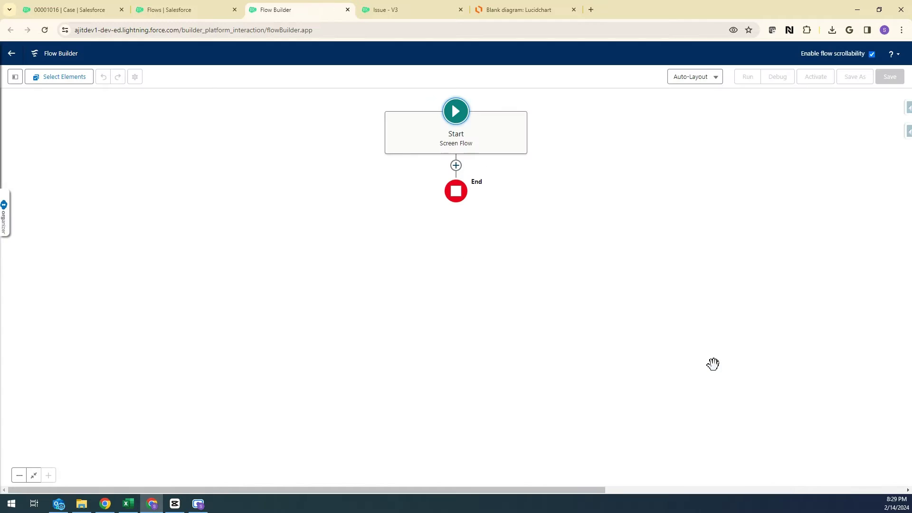
pyautogui.click(456, 166)
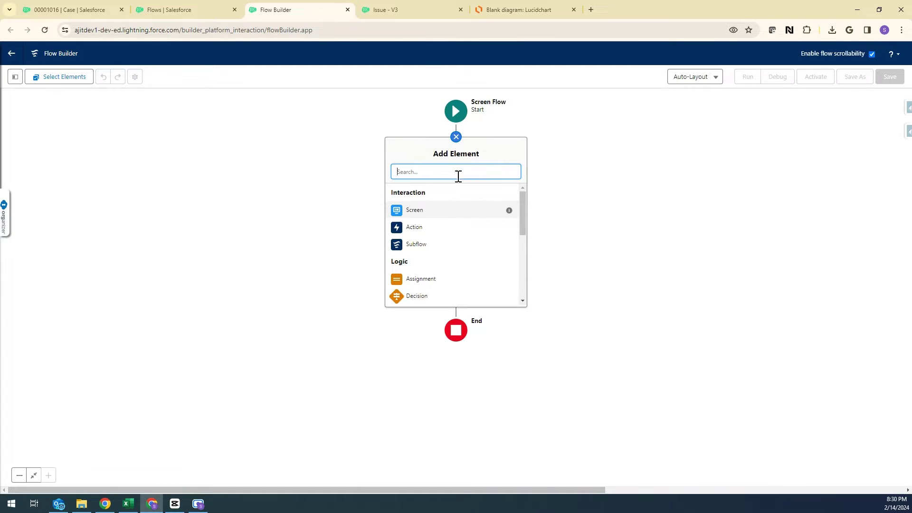
pyautogui.click(464, 216)
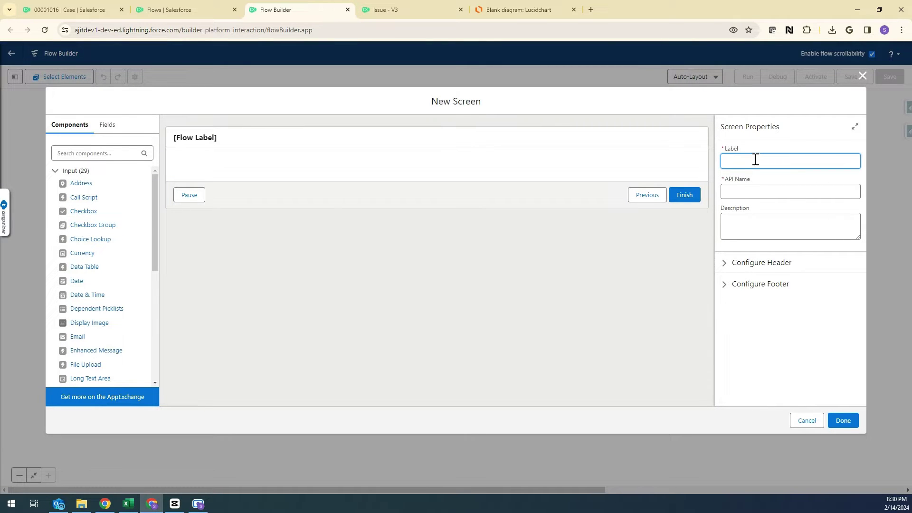
# - Label the new screen 'Issue' and place a Repeater (Beta) component on it
pyautogui.write('Issue')
pyautogui.click(531, 179)
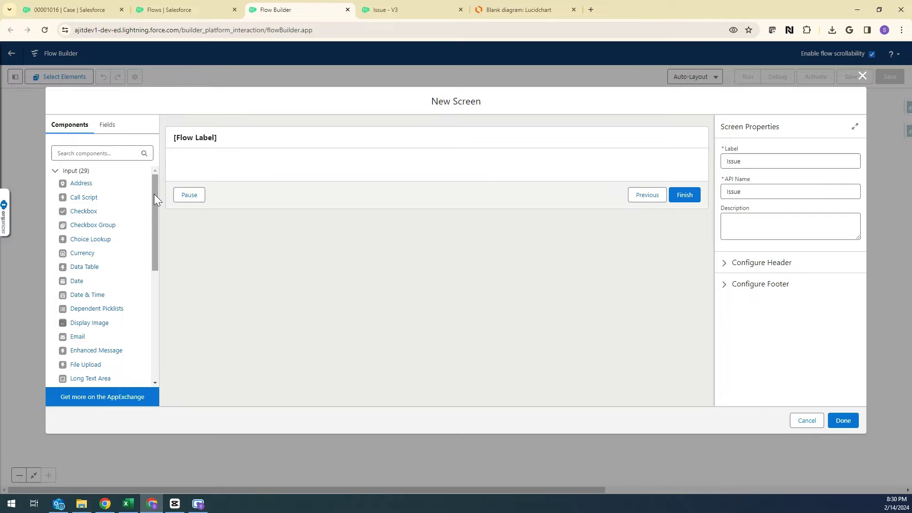
pyautogui.moveTo(153, 194); pyautogui.dragTo(161, 309)
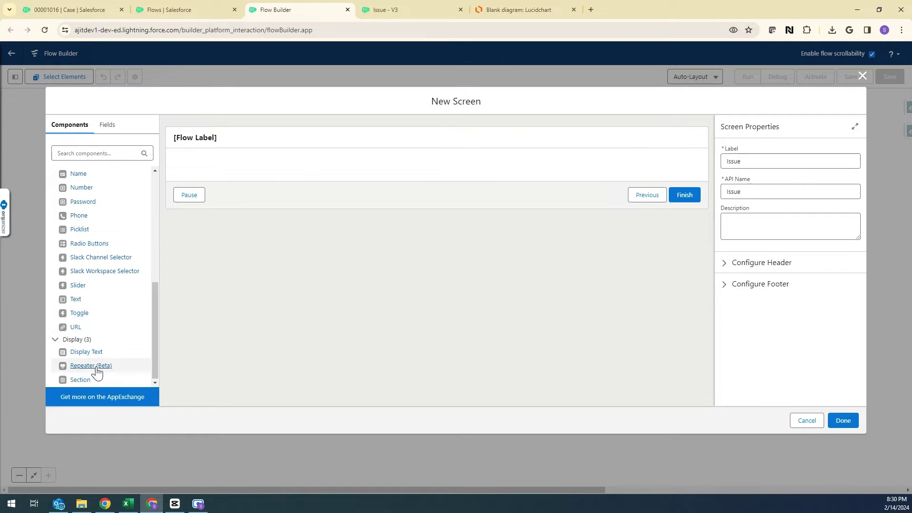
pyautogui.moveTo(84, 369); pyautogui.dragTo(284, 169)
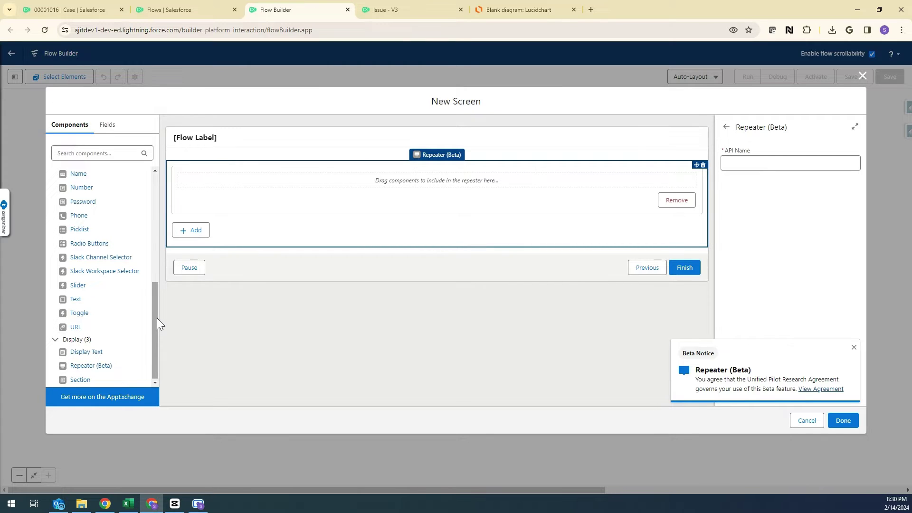
# - Add Long Text Area, Date and Picklist components into the repeater, in that order
pyautogui.scroll(3, 153, 298)
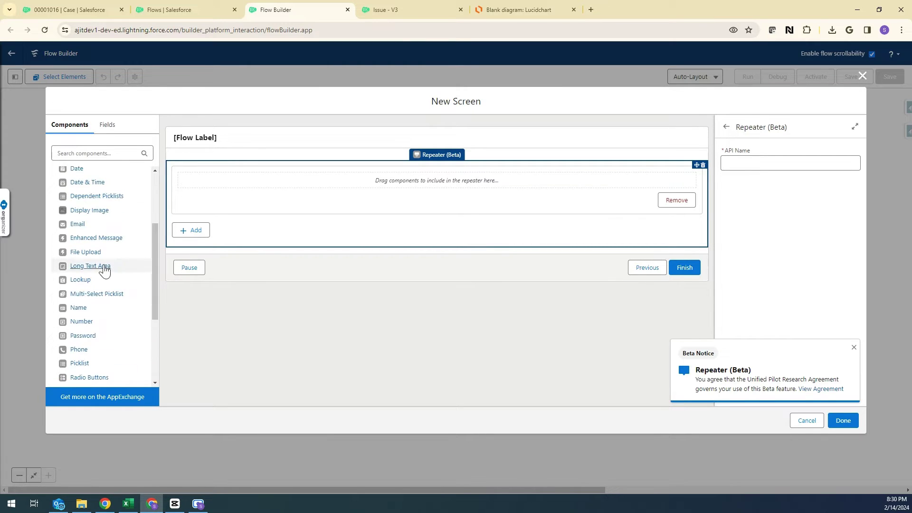
pyautogui.moveTo(105, 270); pyautogui.dragTo(318, 176)
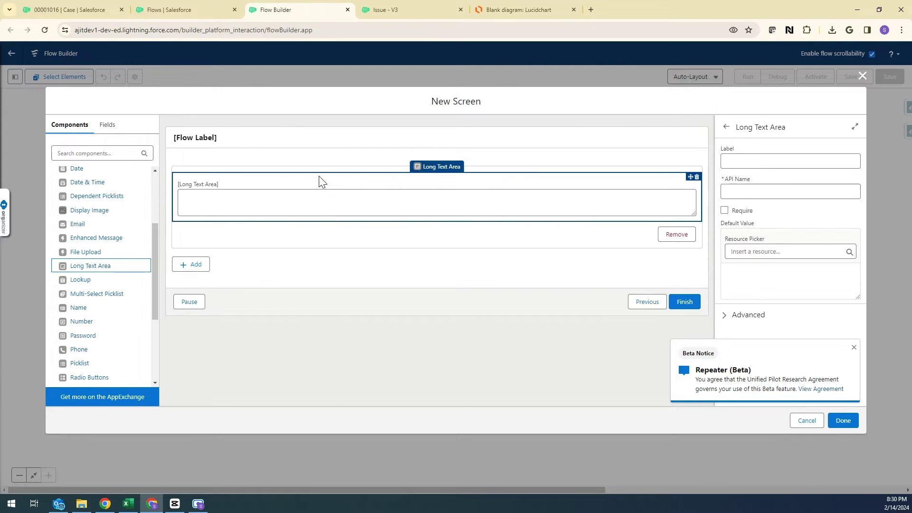
pyautogui.moveTo(155, 264); pyautogui.dragTo(150, 231)
pyautogui.moveTo(77, 244); pyautogui.dragTo(233, 222)
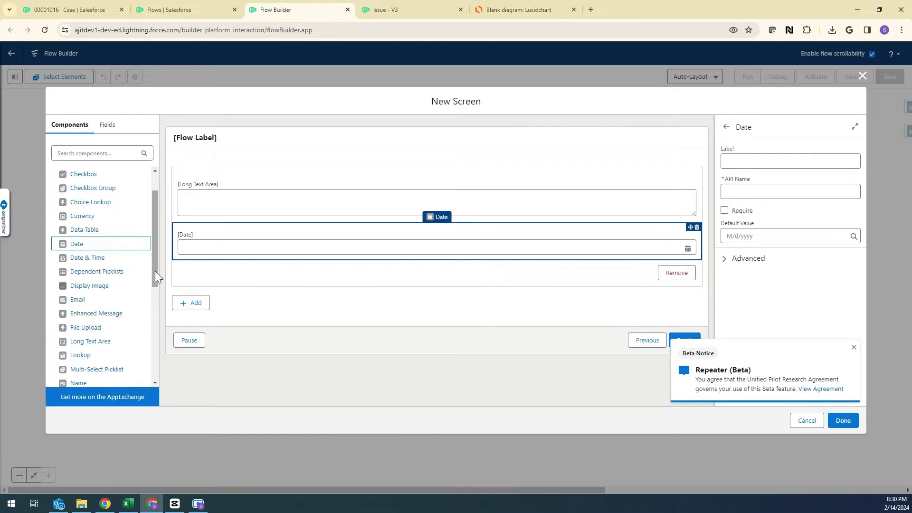
pyautogui.moveTo(154, 271); pyautogui.dragTo(159, 315)
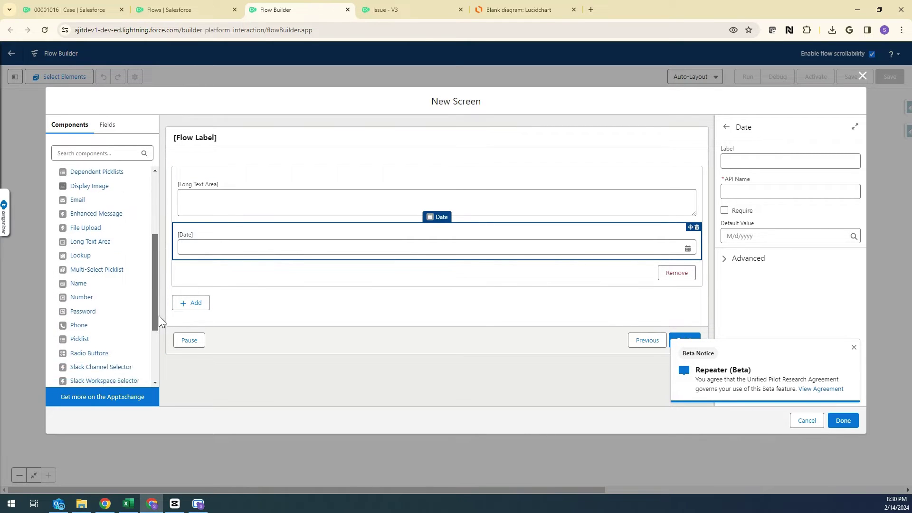
pyautogui.moveTo(82, 336); pyautogui.dragTo(234, 260)
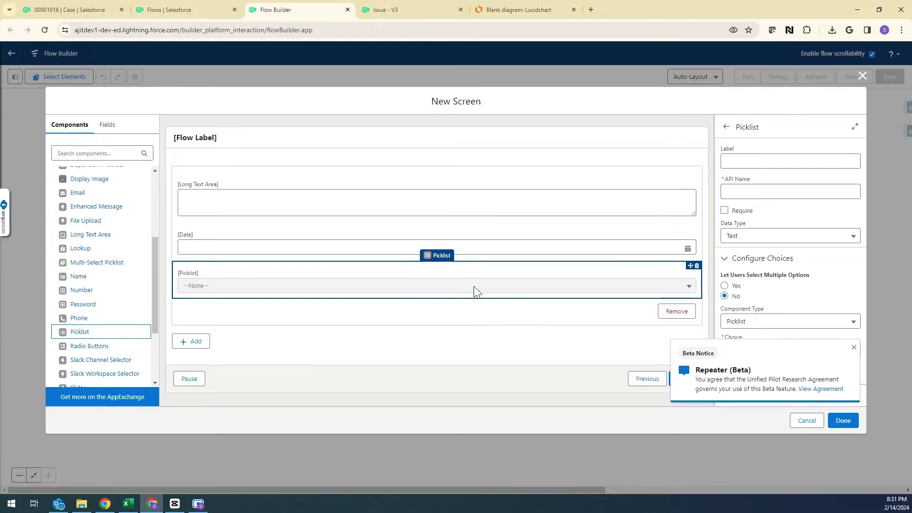
# - Start a new Picklist Choice Set resource for the repeater's picklist, dismissing the Beta Notice
pyautogui.click(582, 281)
pyautogui.click(854, 347)
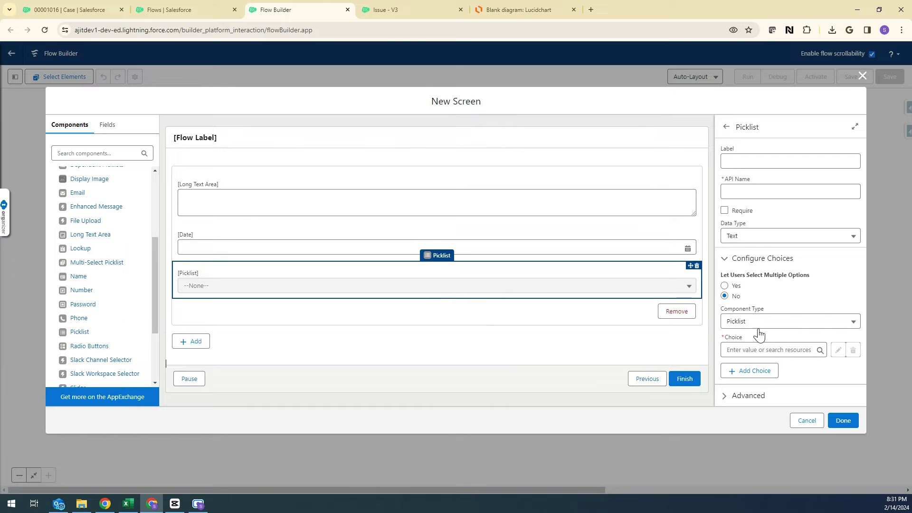
pyautogui.click(765, 349)
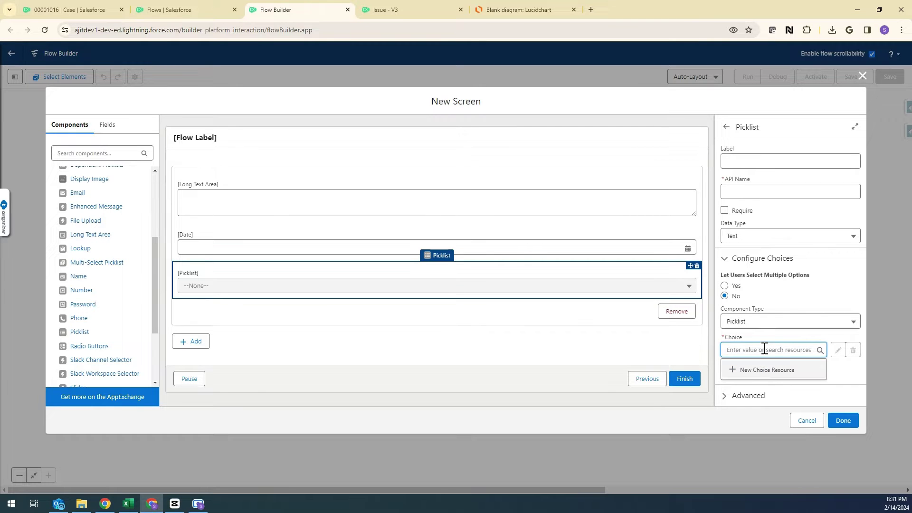
pyautogui.click(761, 370)
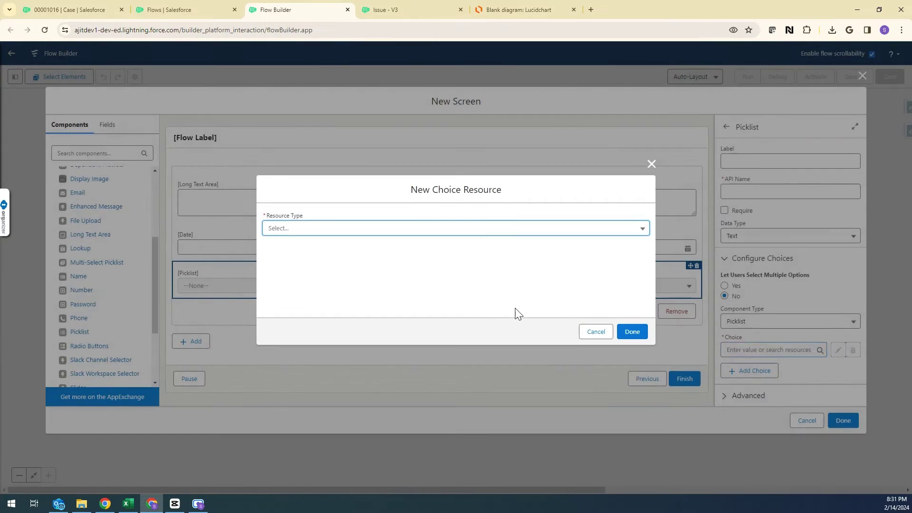
pyautogui.click(441, 233)
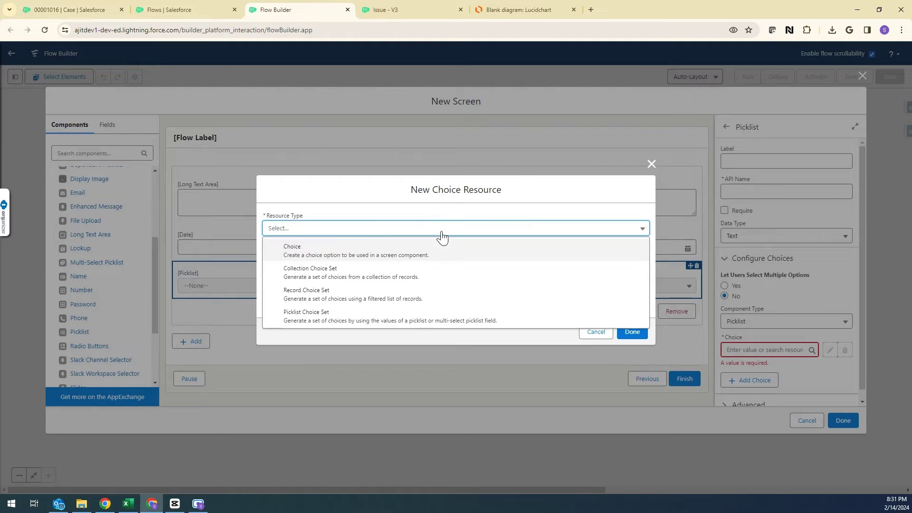
pyautogui.click(424, 321)
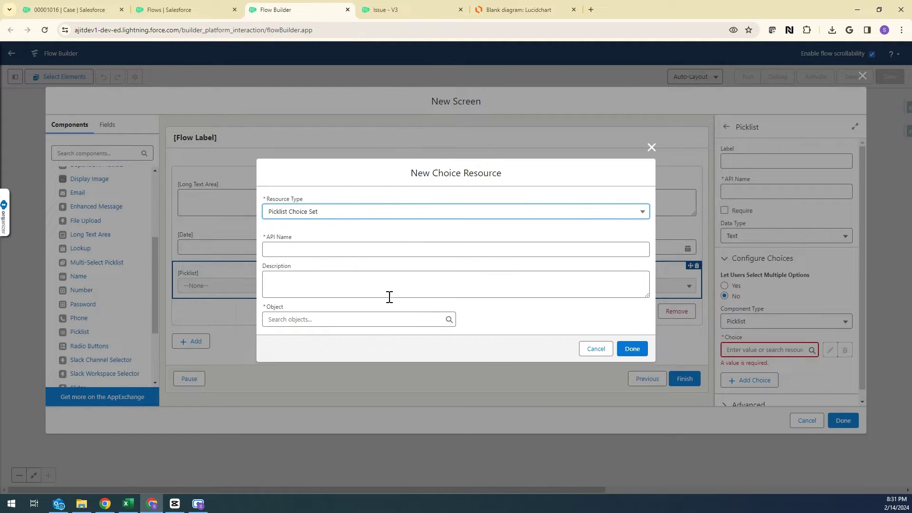
# - Name the choice set Issue_Picklist, using the Issue object's Issue_Type__c picklist field
pyautogui.click(381, 251)
pyautogui.write('Iss')
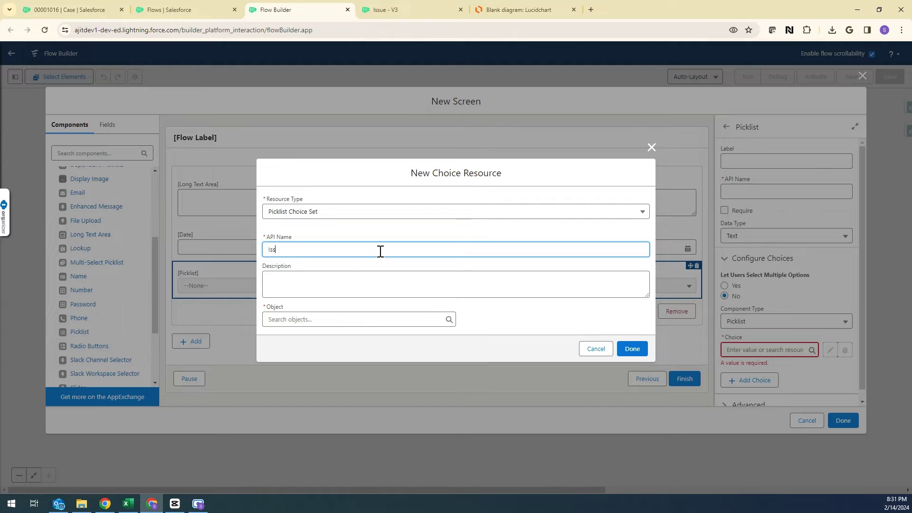
pyautogui.write('ue_Picklist')
pyautogui.click(377, 322)
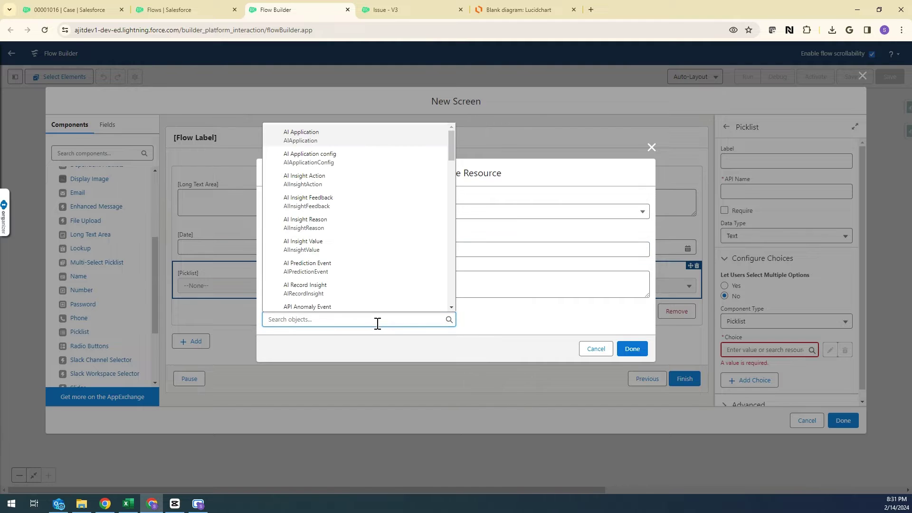
pyautogui.write('Issue')
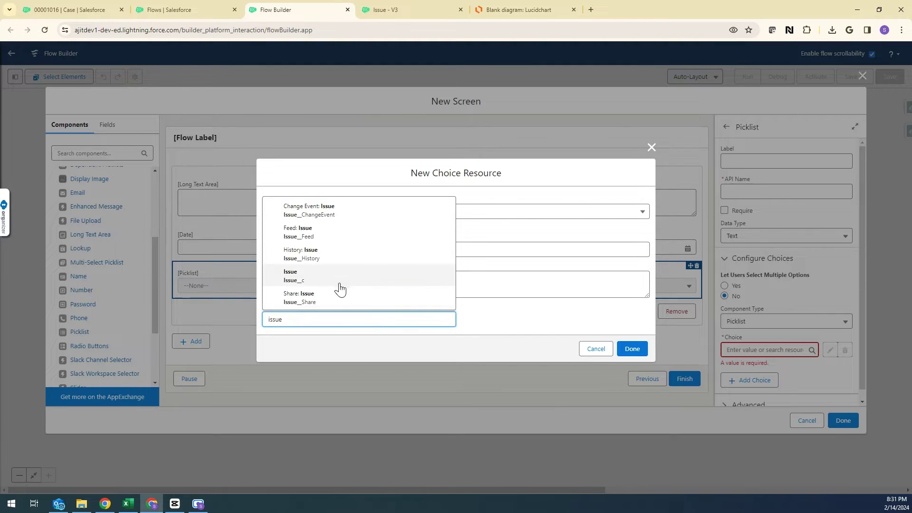
pyautogui.click(338, 286)
pyautogui.click(375, 321)
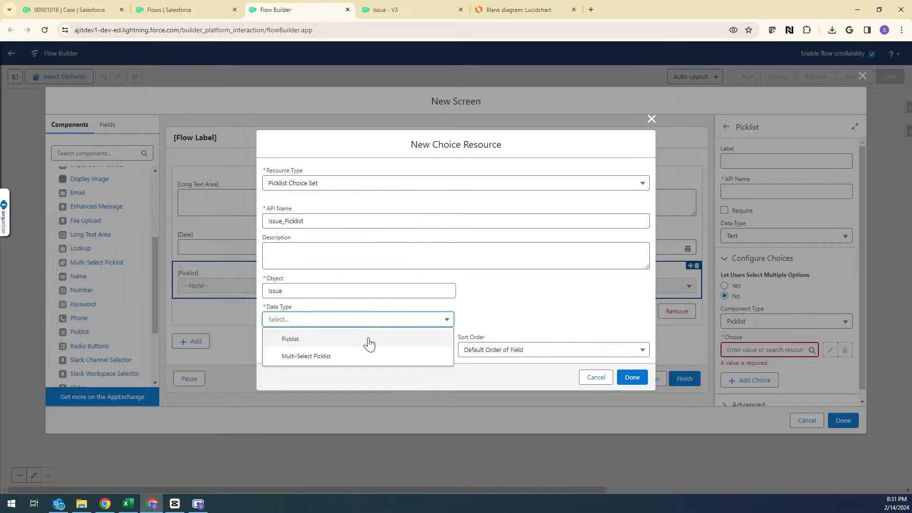
pyautogui.click(370, 341)
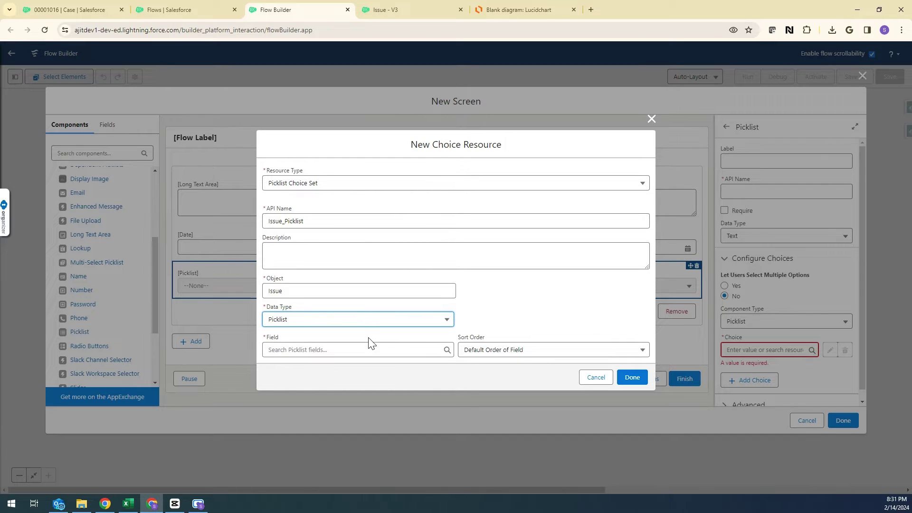
pyautogui.click(364, 354)
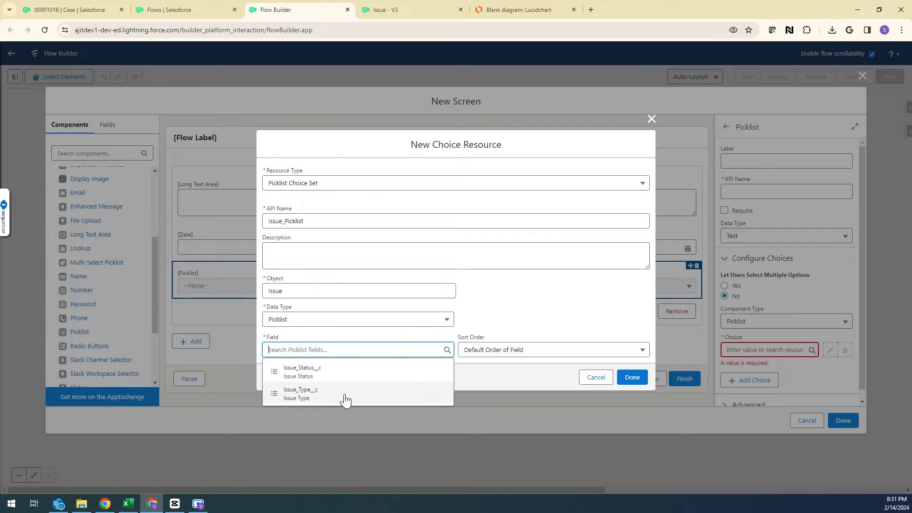
pyautogui.click(345, 394)
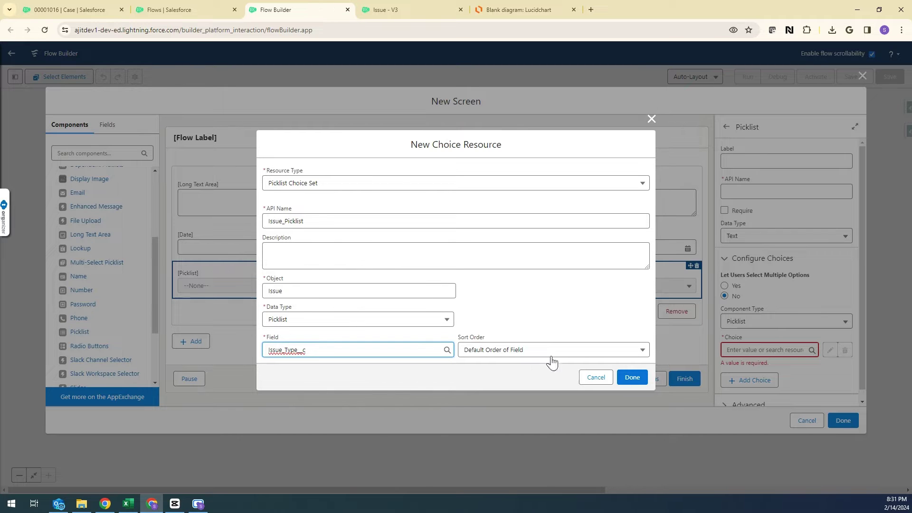
pyautogui.click(631, 378)
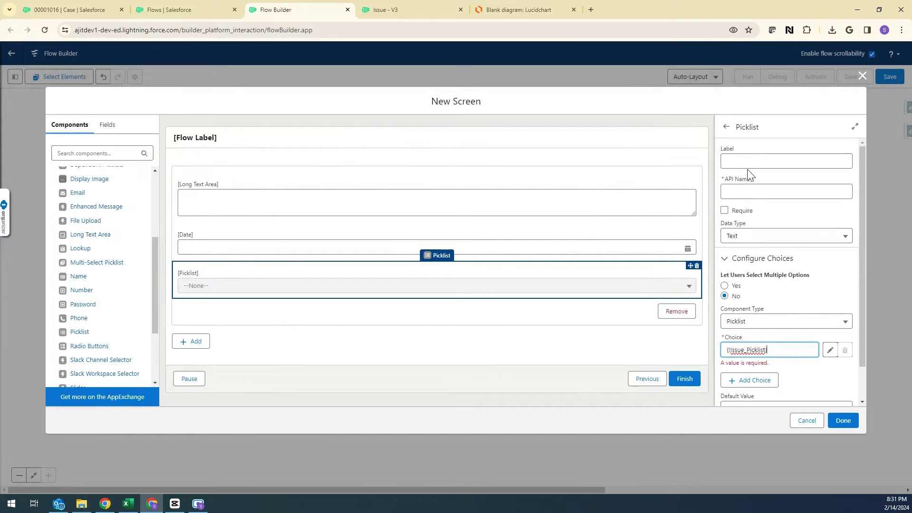
pyautogui.click(754, 161)
# - Label the repeater's picklist 'Issue Type'
pyautogui.write('Issue')
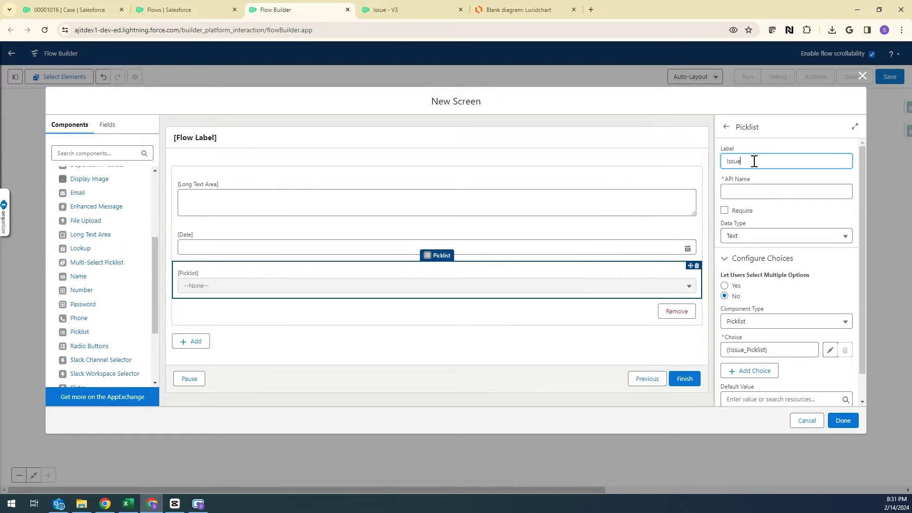
pyautogui.write('_Typ')
pyautogui.write('e')
pyautogui.click(744, 163)
pyautogui.press('BackSpace')
pyautogui.click(773, 172)
# - Label the date field 'Issue Start Date' and the long text field 'Issue Description'
pyautogui.click(491, 256)
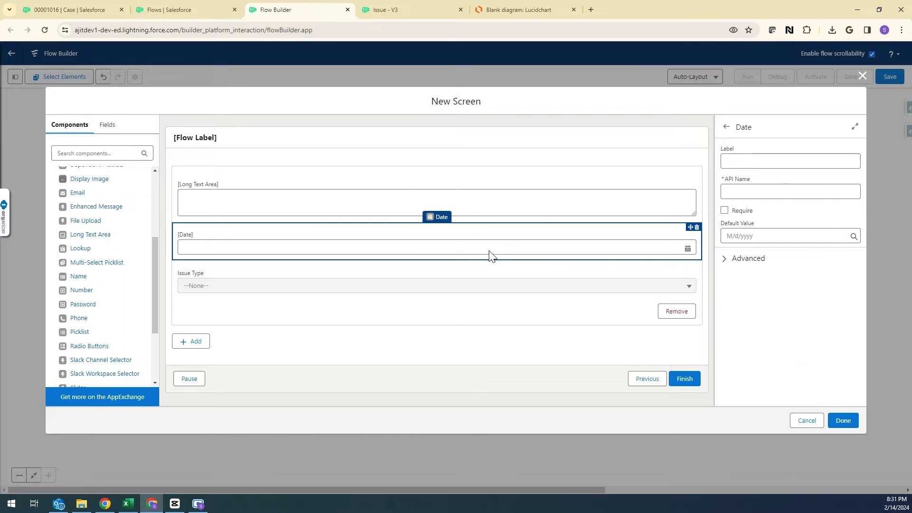
pyautogui.click(734, 162)
pyautogui.write('Issue Start')
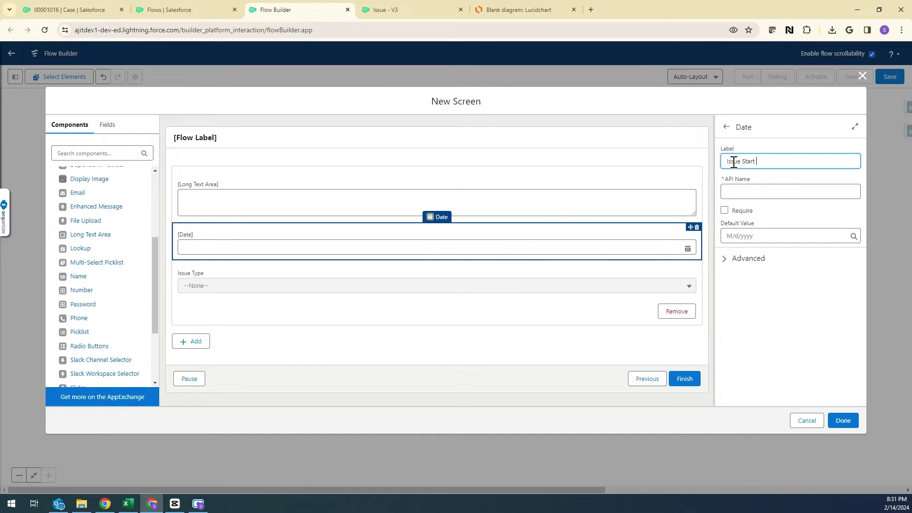
pyautogui.write(' Date')
pyautogui.click(811, 218)
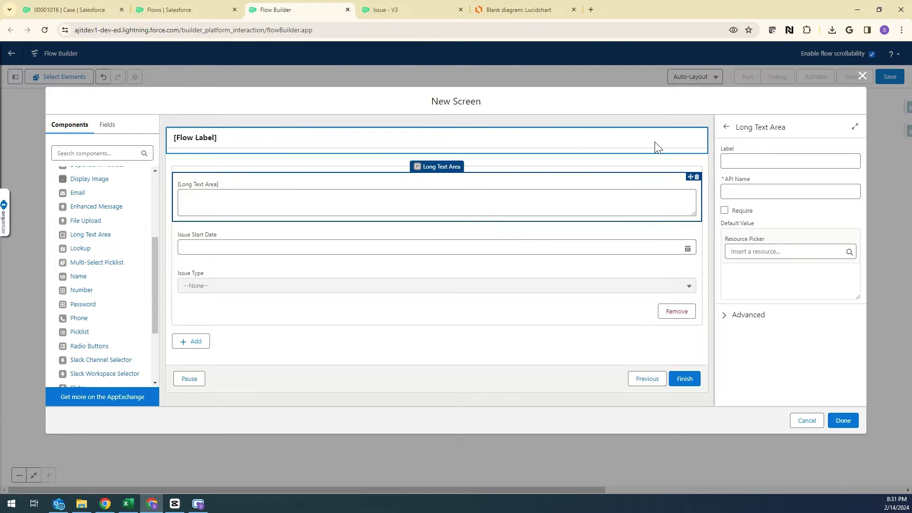
pyautogui.click(764, 162)
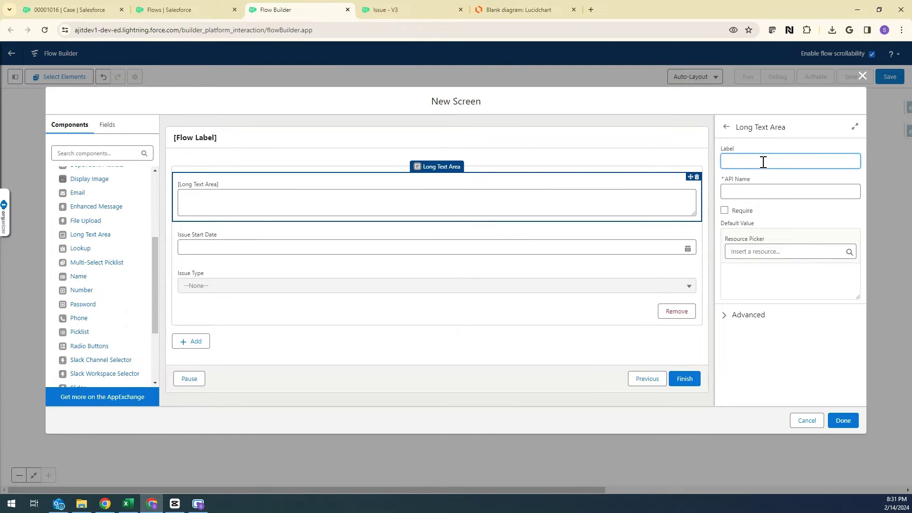
pyautogui.write('Issue Description')
pyautogui.click(818, 229)
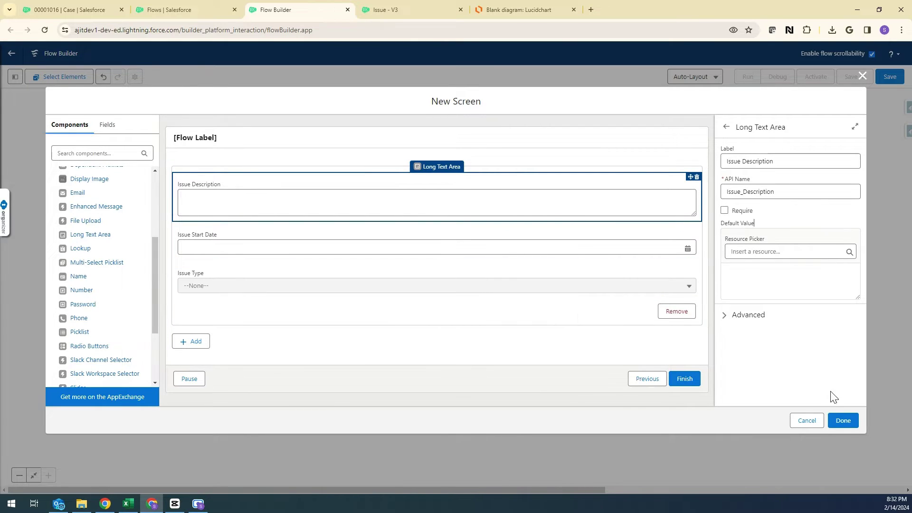
# - Give the repeater the API name Issue_Repeater_Component and finish the Issue screen
pyautogui.click(842, 421)
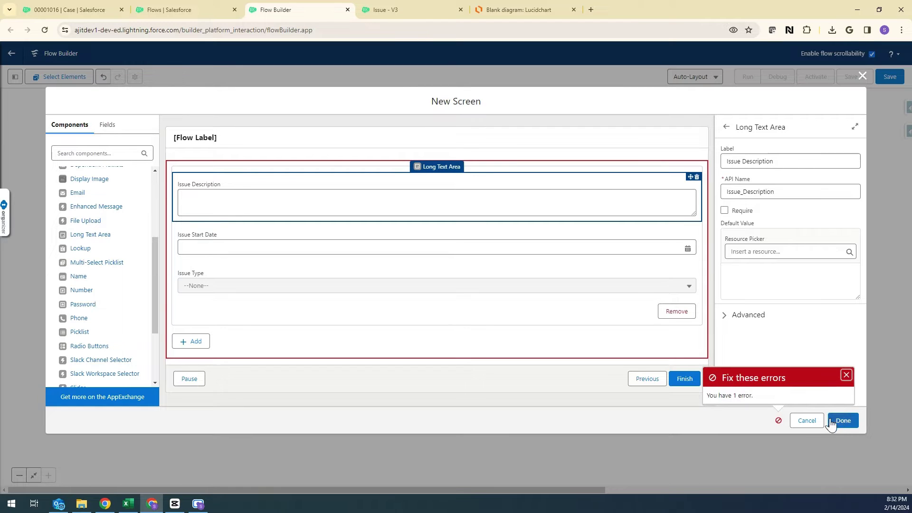
pyautogui.click(629, 169)
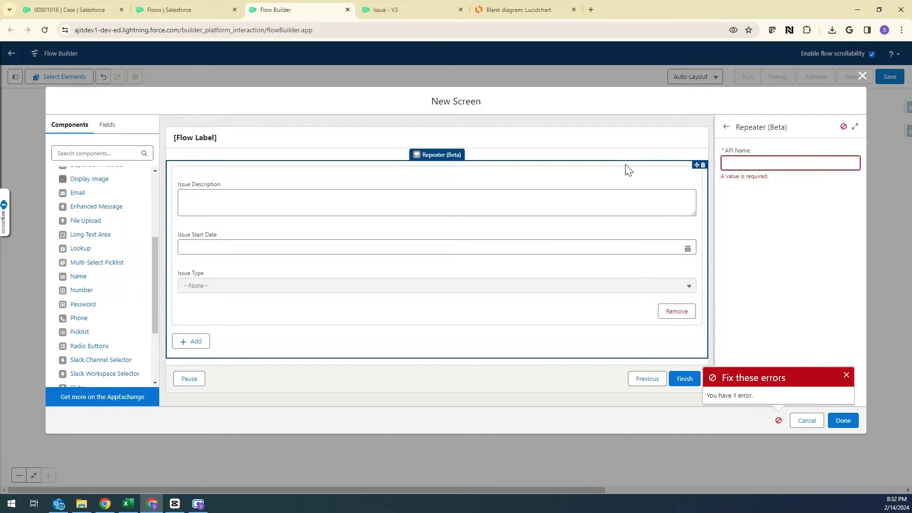
pyautogui.click(773, 162)
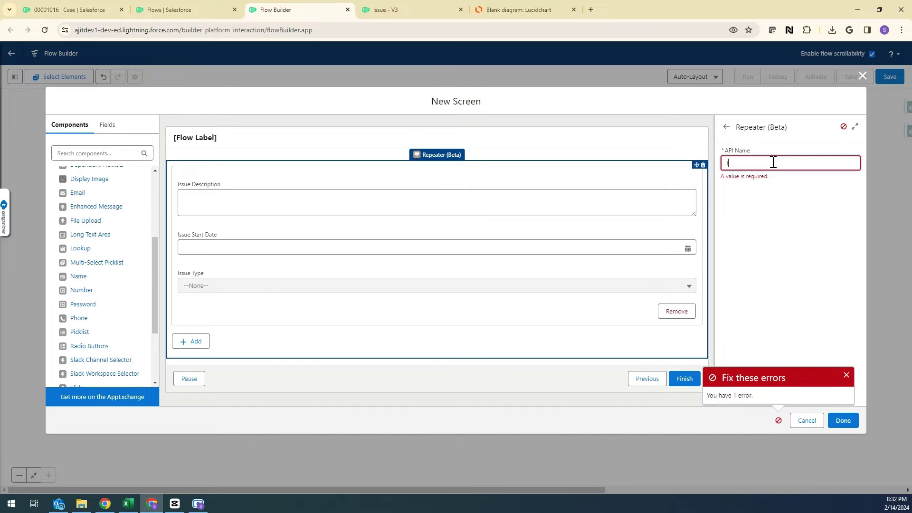
pyautogui.write('Issue_Repeater_Component')
pyautogui.click(808, 243)
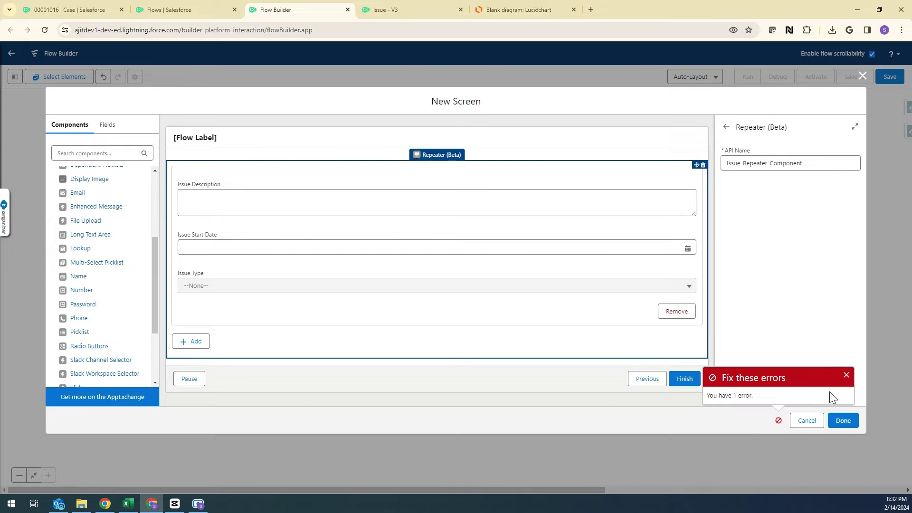
pyautogui.click(843, 421)
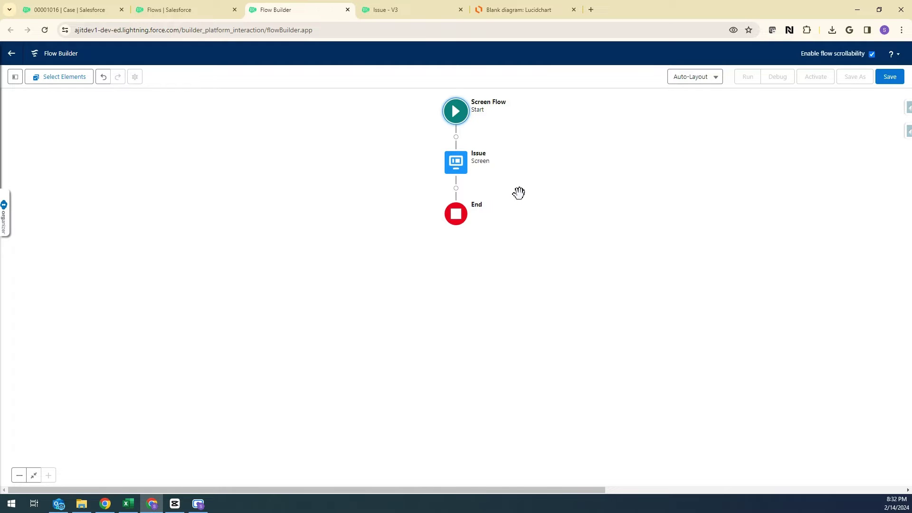
# - Add a Loop labelled 'Loop' after the Issue screen, iterating over Issue_Repeater_Component.AllItems
pyautogui.click(456, 187)
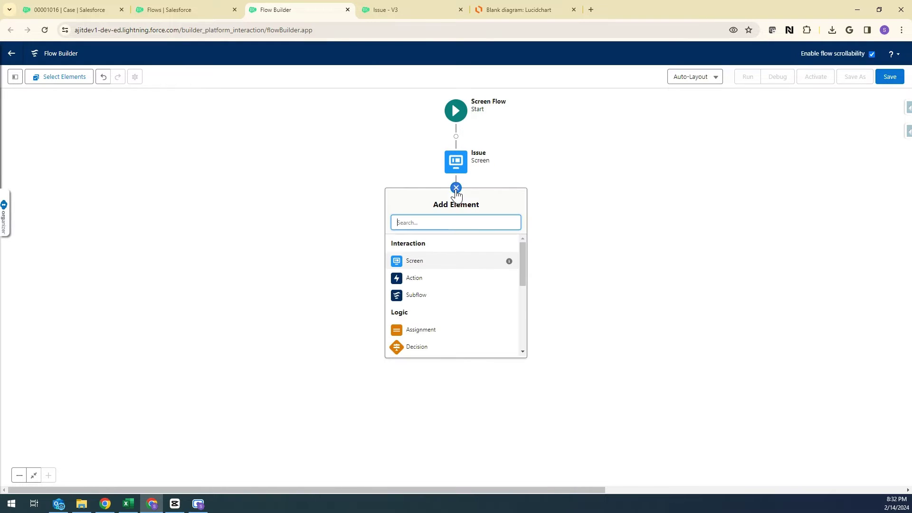
pyautogui.scroll(-2, 451, 338)
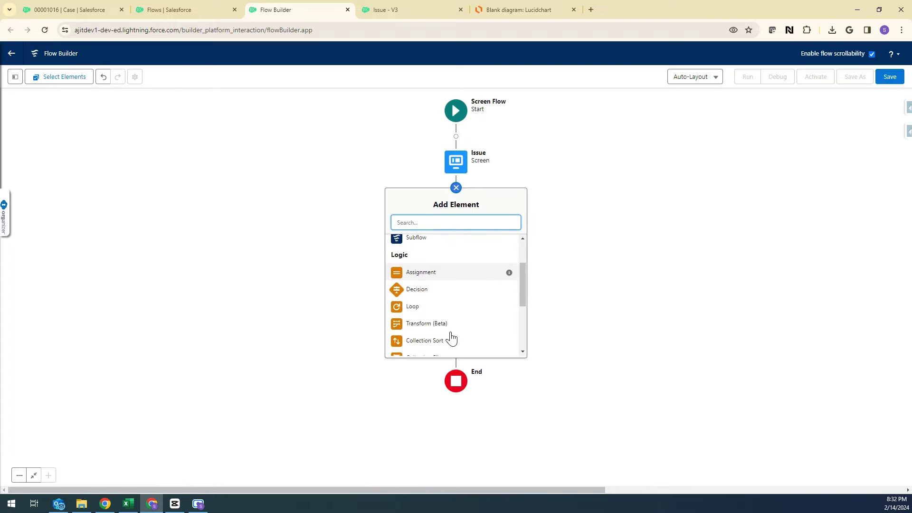
pyautogui.click(433, 309)
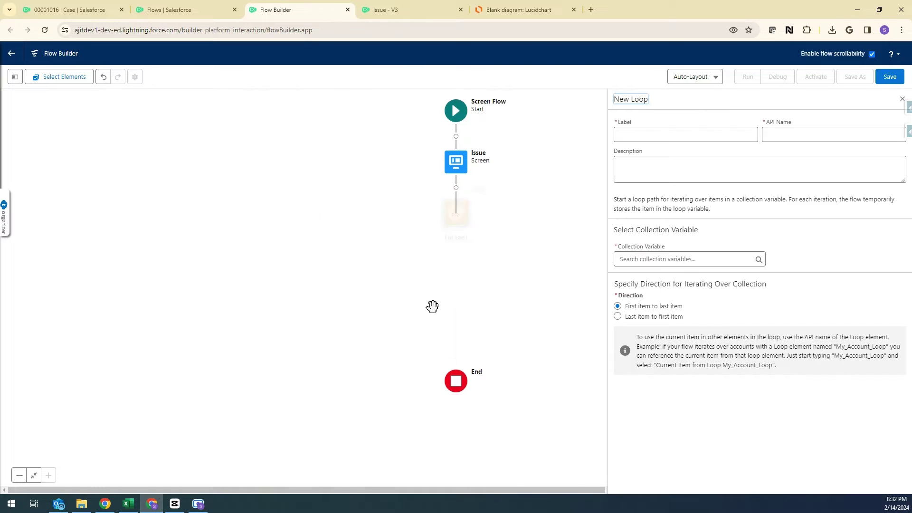
pyautogui.click(647, 138)
pyautogui.write('Loo')
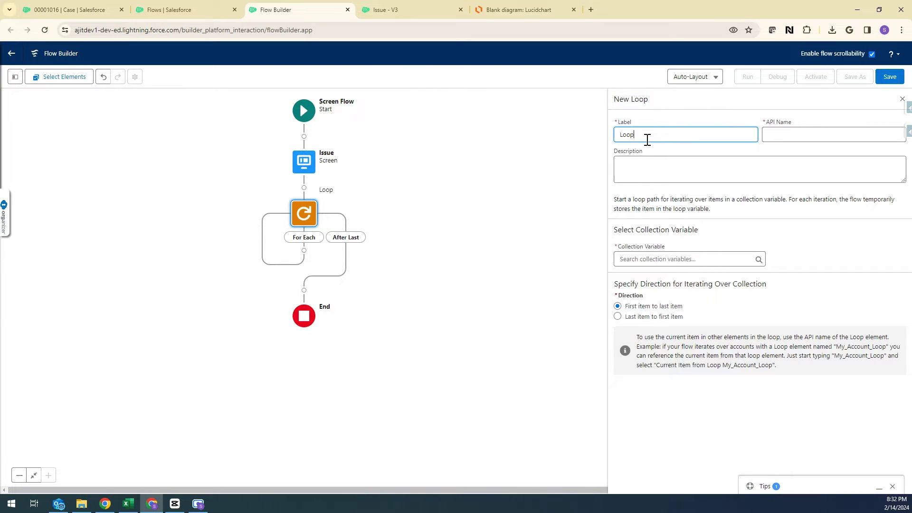
pyautogui.write('p')
pyautogui.click(659, 173)
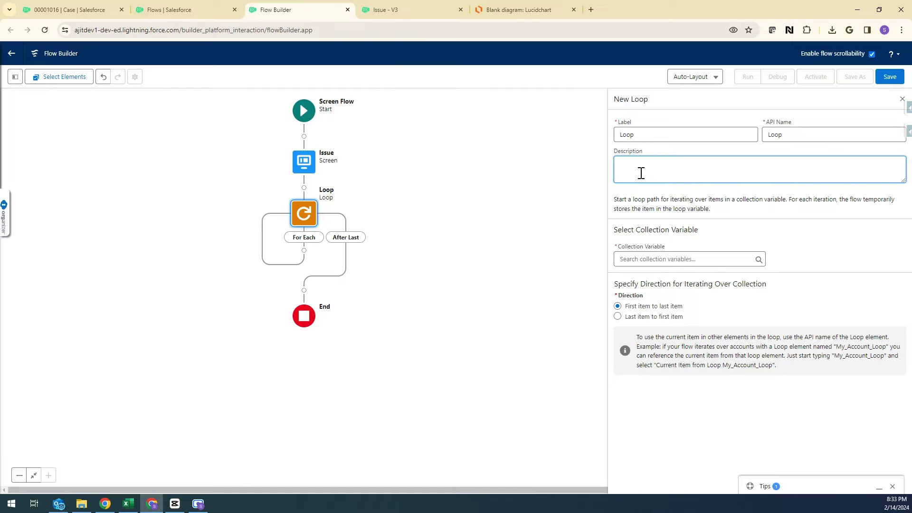
pyautogui.click(660, 262)
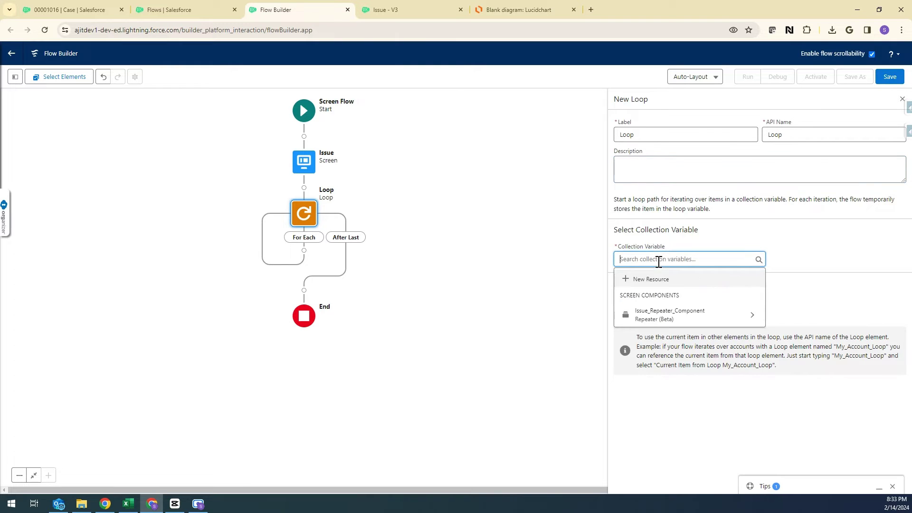
pyautogui.click(666, 316)
pyautogui.click(640, 283)
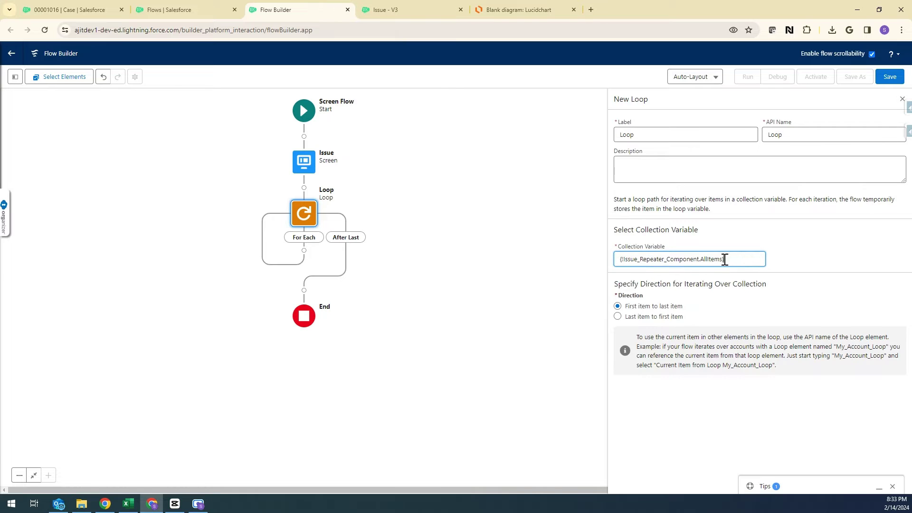
pyautogui.click(800, 262)
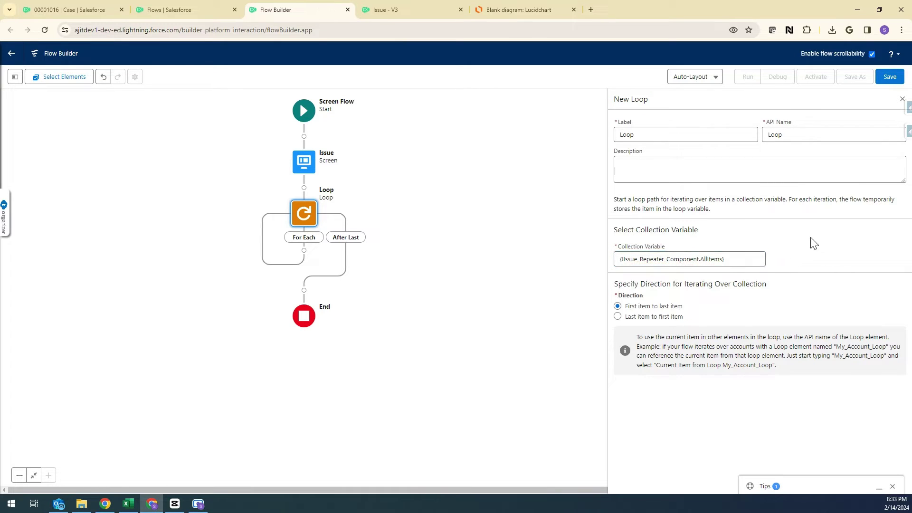
# - Add an Assignment labelled Set_Issue inside the loop's For Each path
pyautogui.click(305, 251)
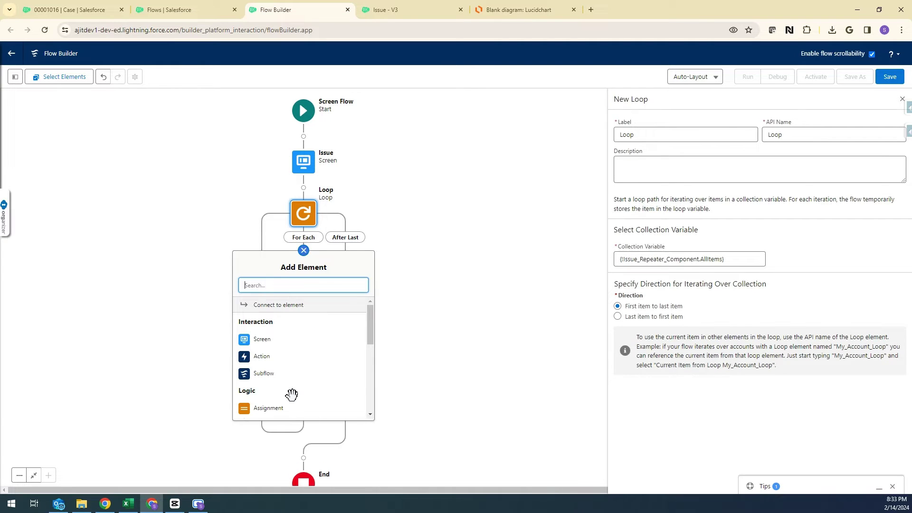
pyautogui.click(292, 409)
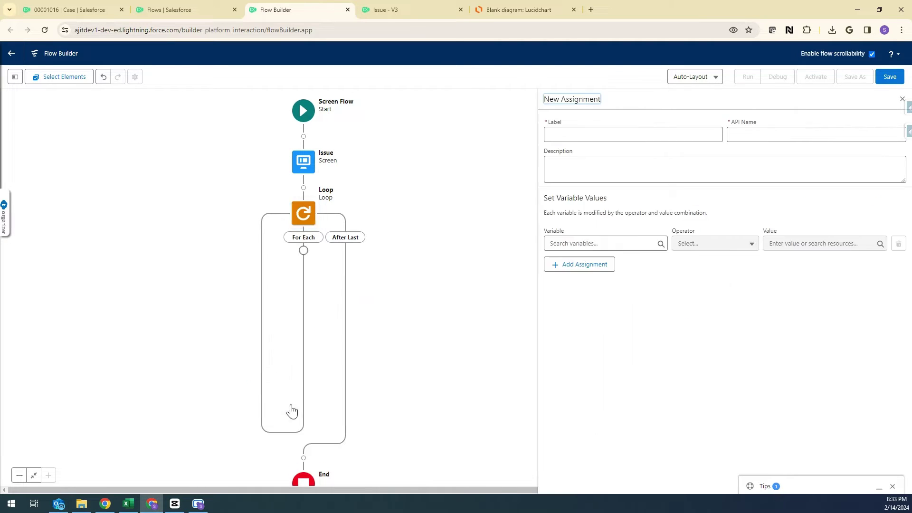
pyautogui.click(609, 135)
pyautogui.write('Set')
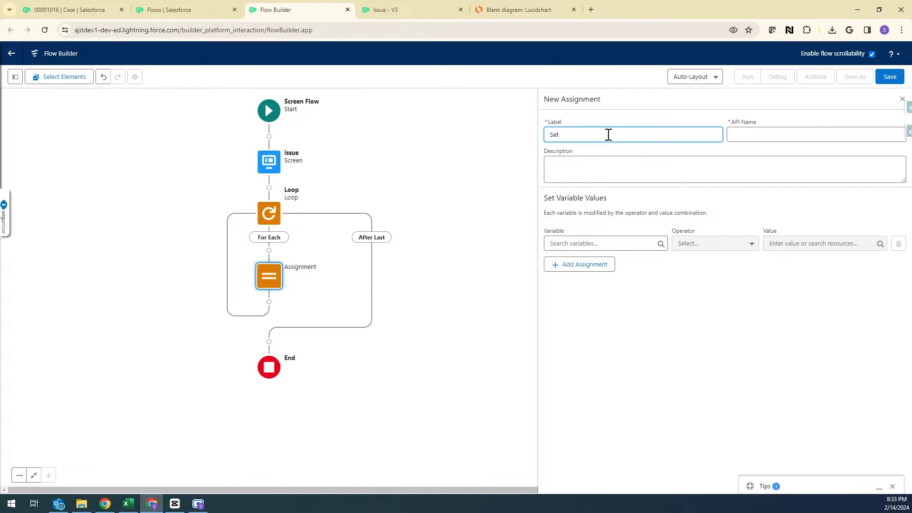
pyautogui.write('_Issue')
pyautogui.click(647, 205)
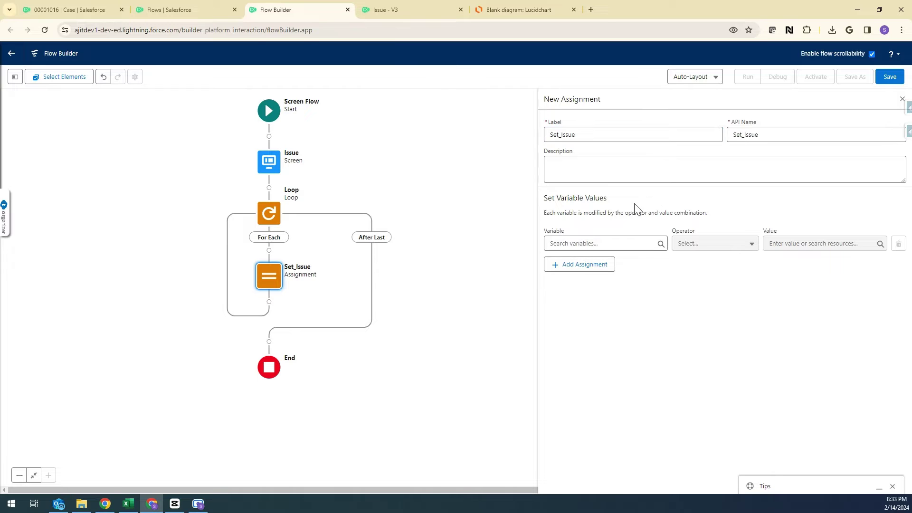
pyautogui.click(606, 244)
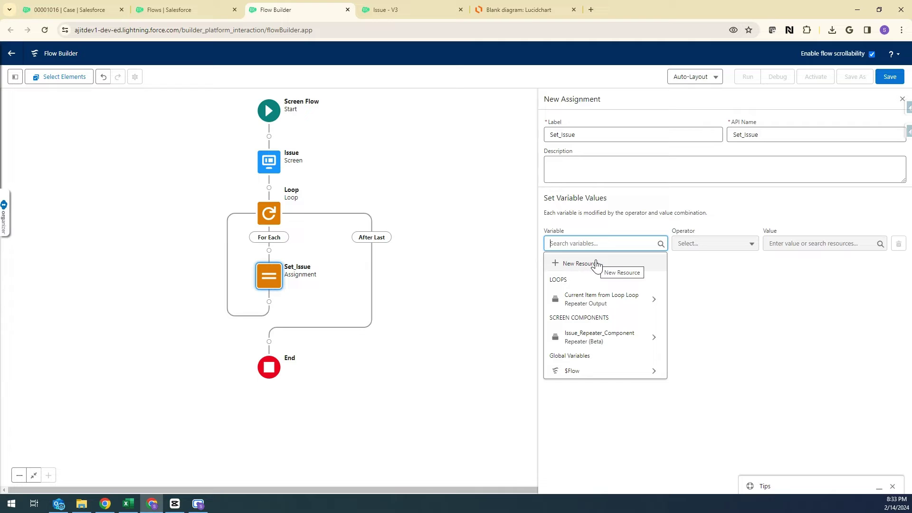
# - Create Issue_Record, a Record variable on the Issue object, as Set_Issue's variable
pyautogui.click(598, 265)
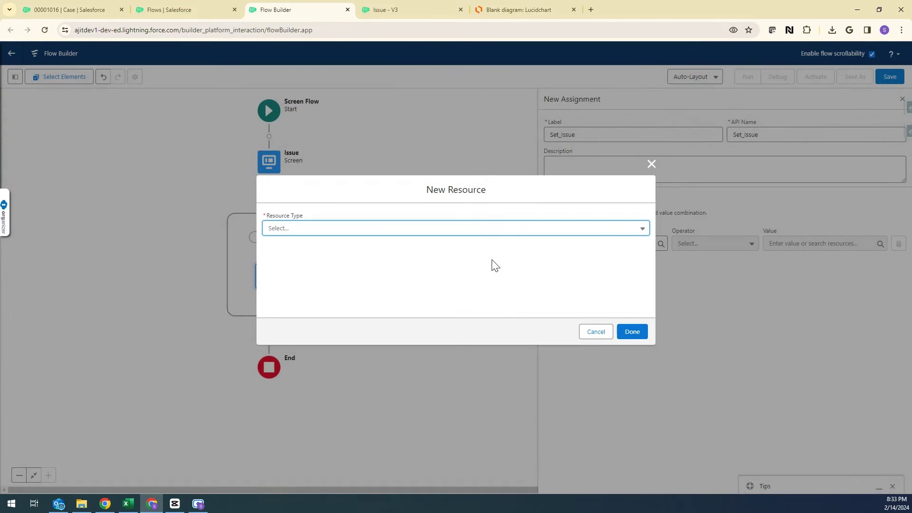
pyautogui.click(488, 230)
pyautogui.click(488, 246)
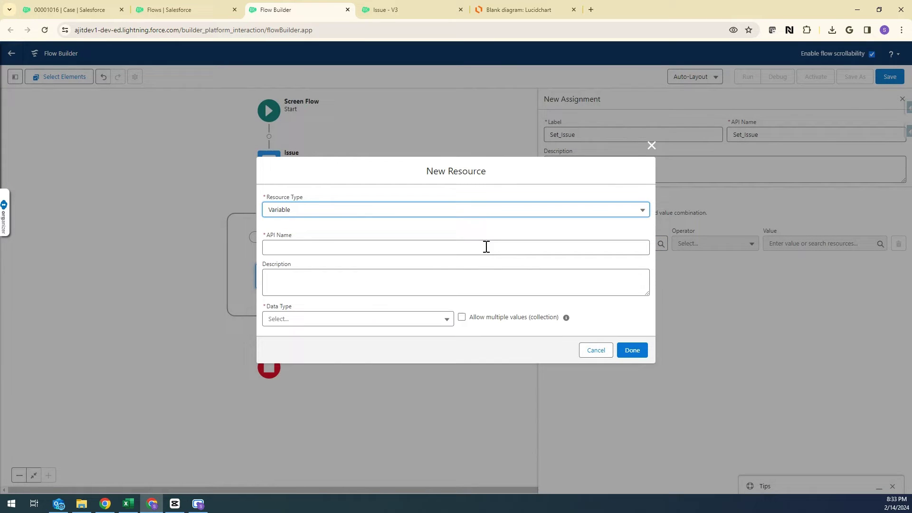
pyautogui.click(447, 249)
pyautogui.write('Issue')
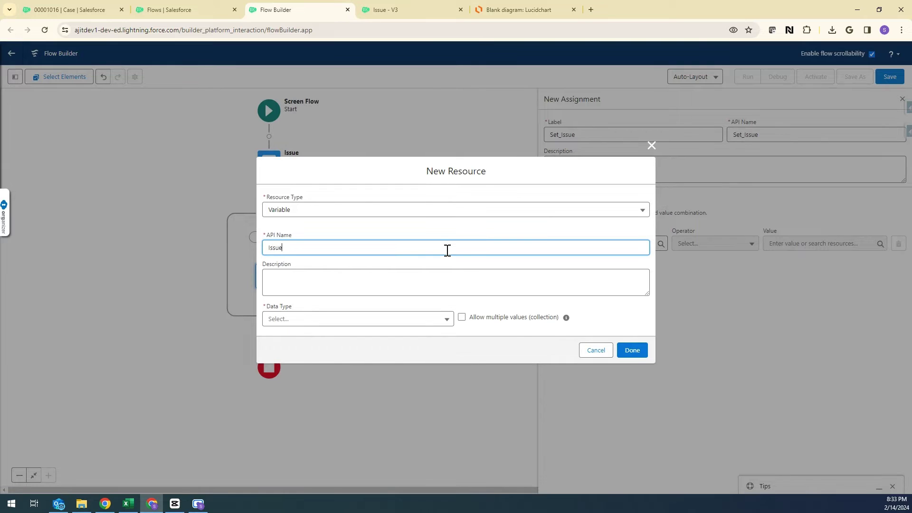
pyautogui.write('_Record')
pyautogui.click(509, 307)
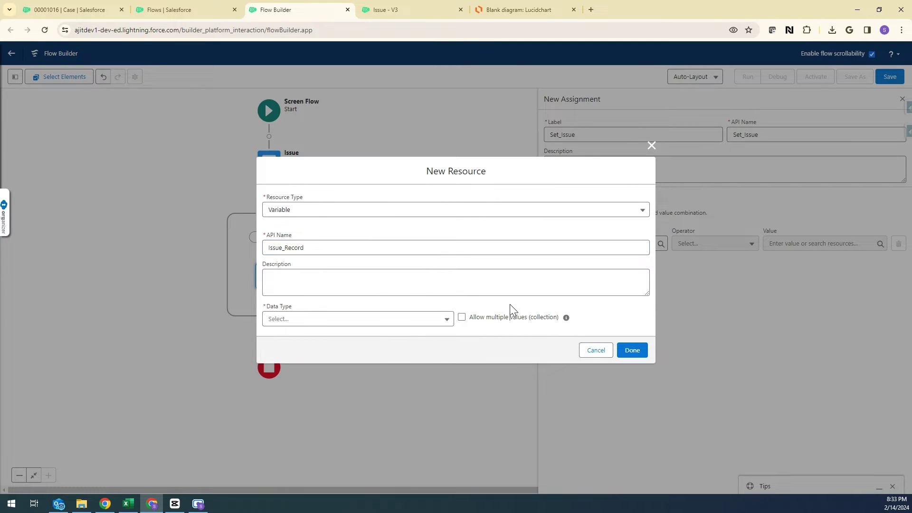
pyautogui.click(340, 325)
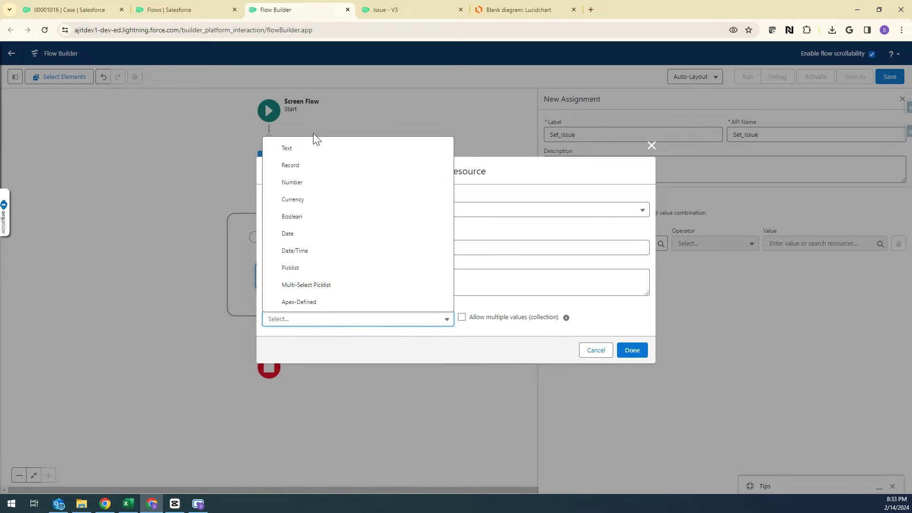
pyautogui.click(309, 164)
pyautogui.click(342, 319)
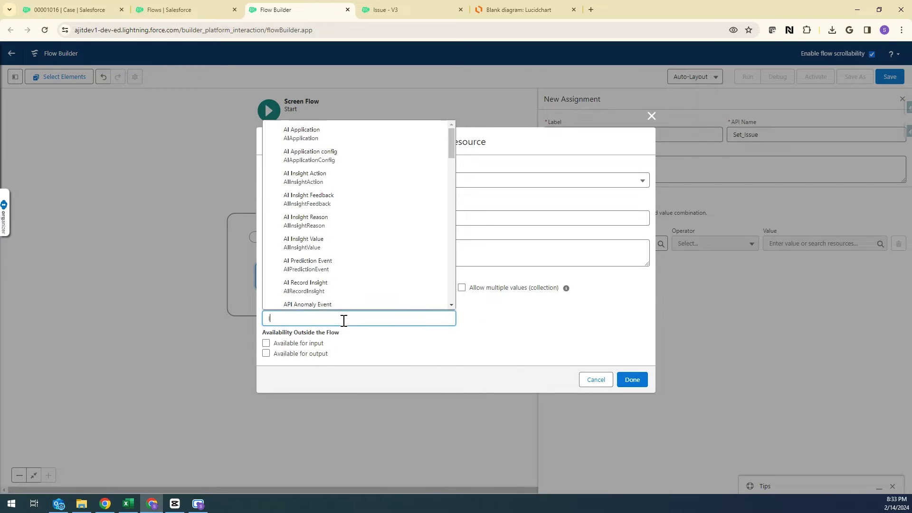
pyautogui.write('Issue')
pyautogui.click(326, 280)
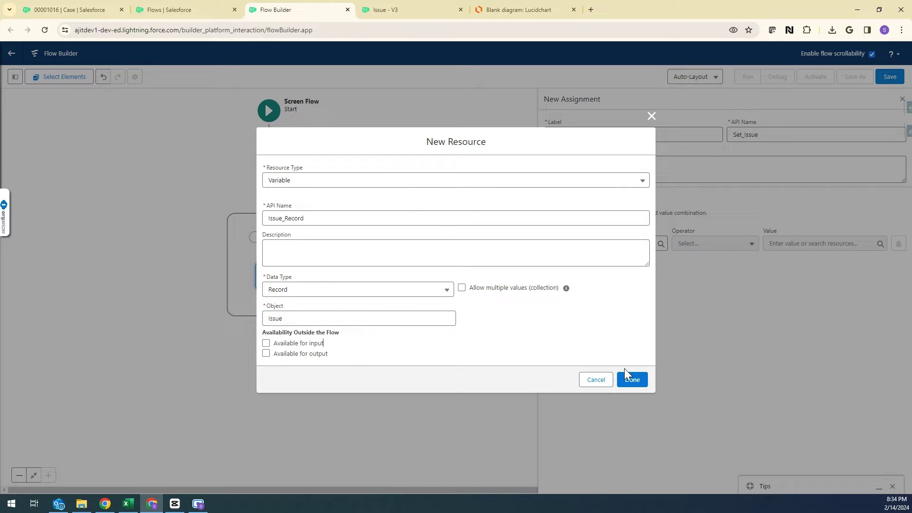
pyautogui.click(632, 380)
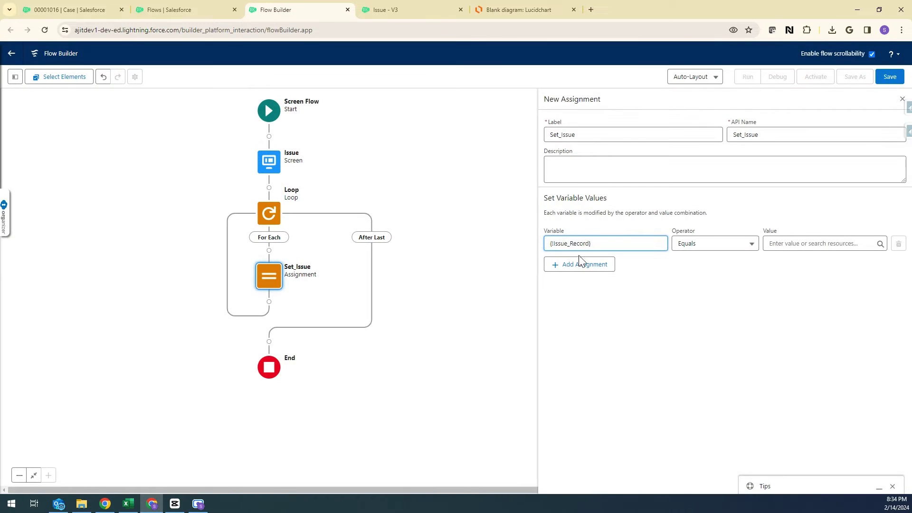
# - Set Issue_Record's Issue Description to the loop item's Issue_Description, then add a second assignment row
pyautogui.click(589, 243)
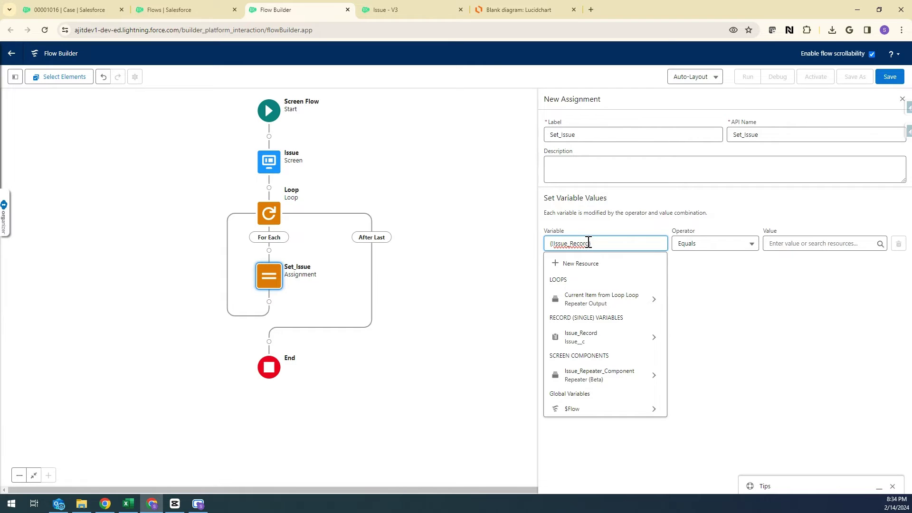
pyautogui.click(594, 339)
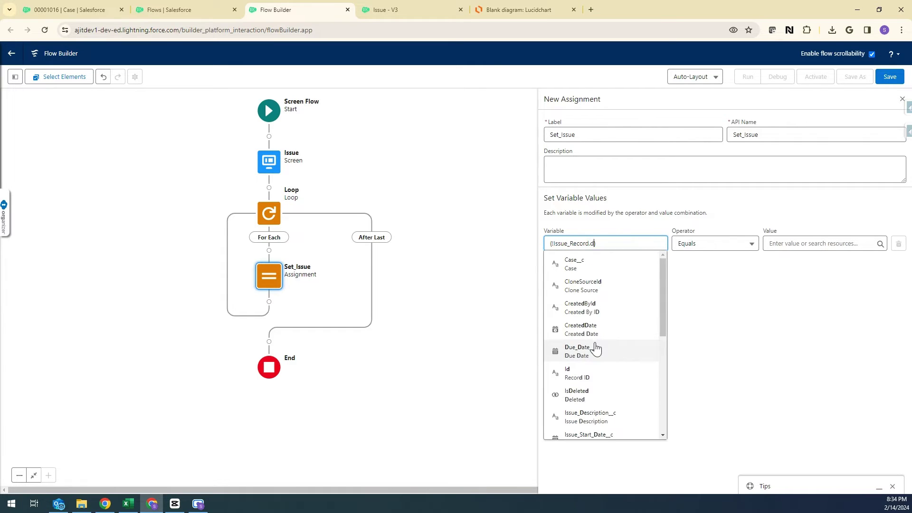
pyautogui.write('des')
pyautogui.click(596, 272)
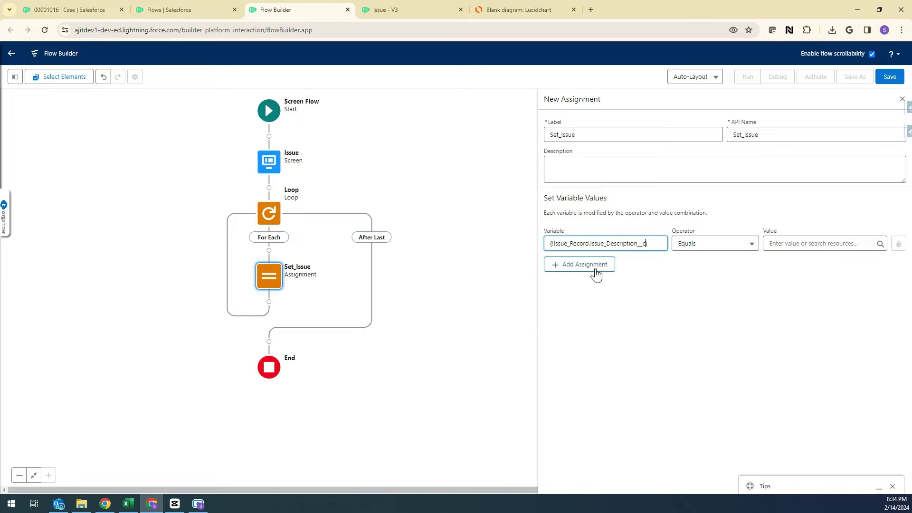
pyautogui.click(792, 243)
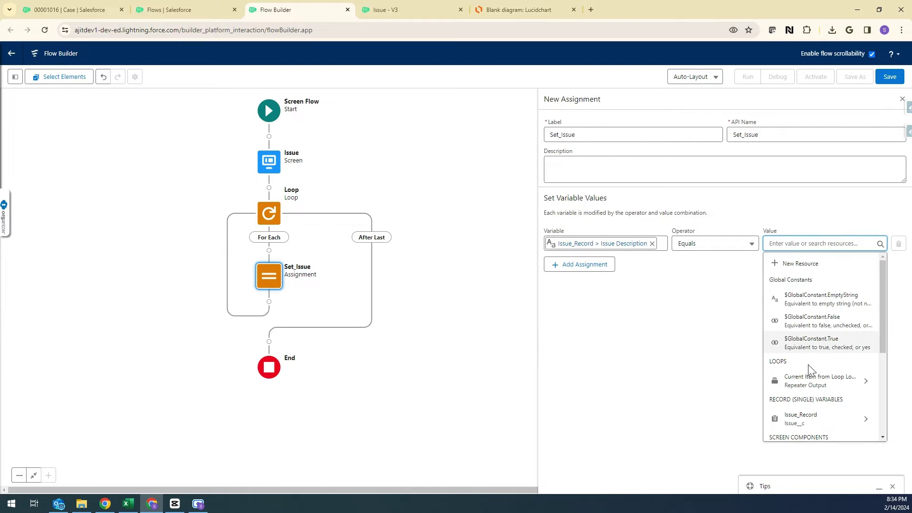
pyautogui.click(808, 384)
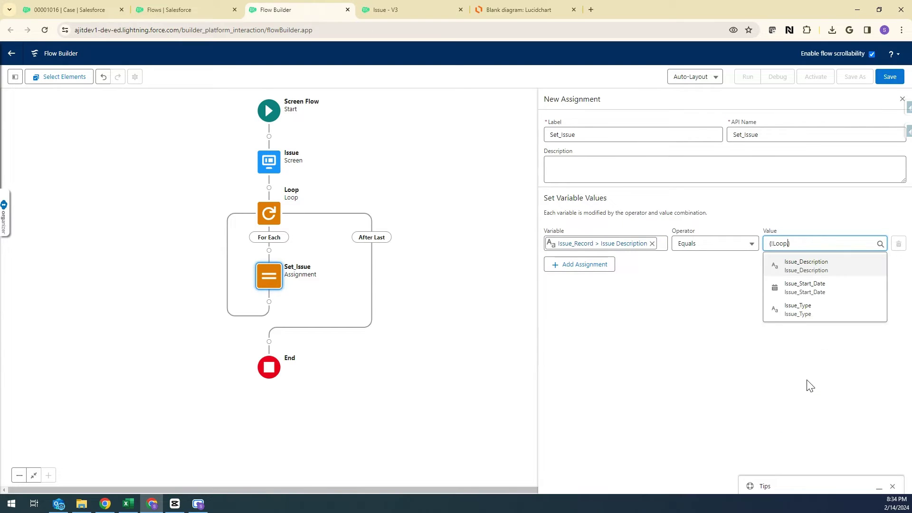
pyautogui.click(823, 268)
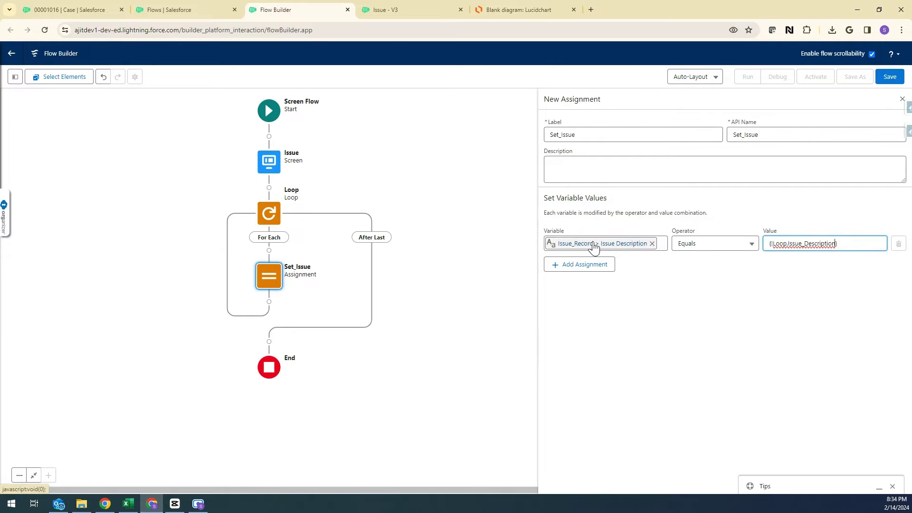
pyautogui.click(647, 328)
pyautogui.click(587, 266)
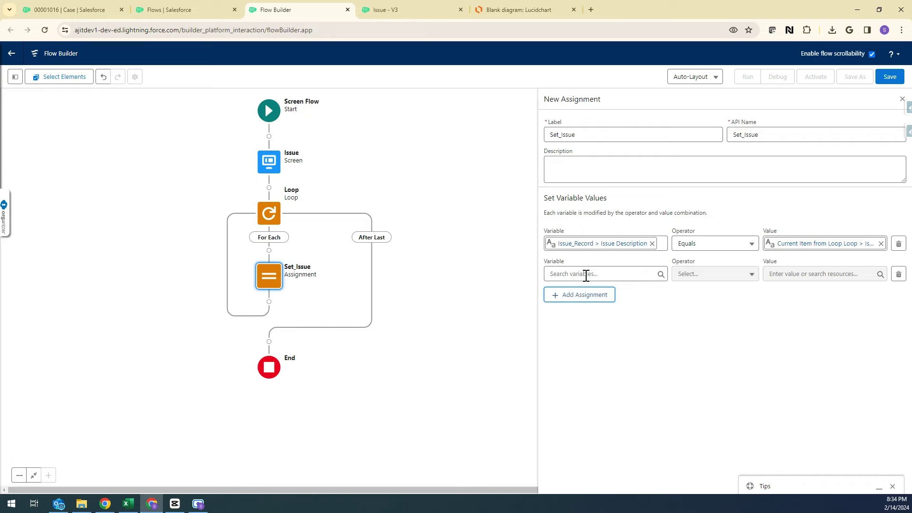
# - Map Issue_Record's Issue Start Date to the loop item's Issue_Start_Date in the second row
pyautogui.click(586, 274)
pyautogui.click(585, 370)
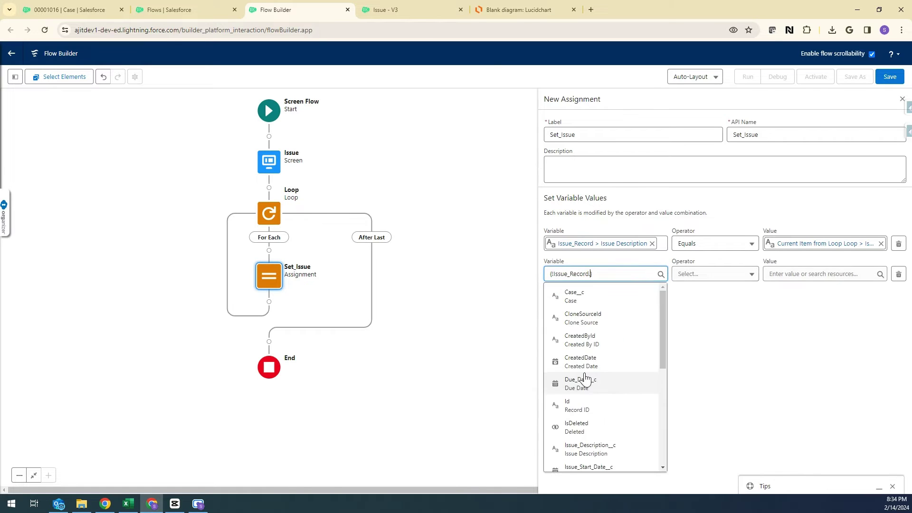
pyautogui.write('star')
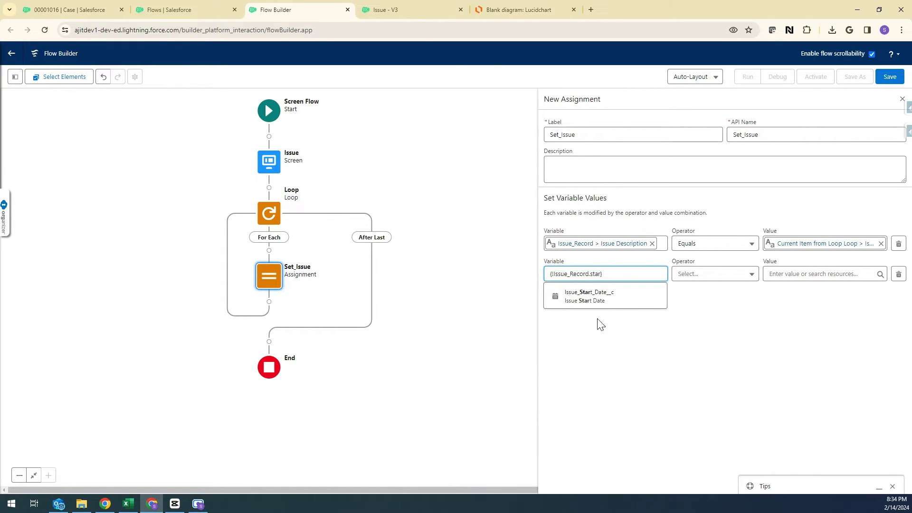
pyautogui.click(612, 304)
pyautogui.click(811, 274)
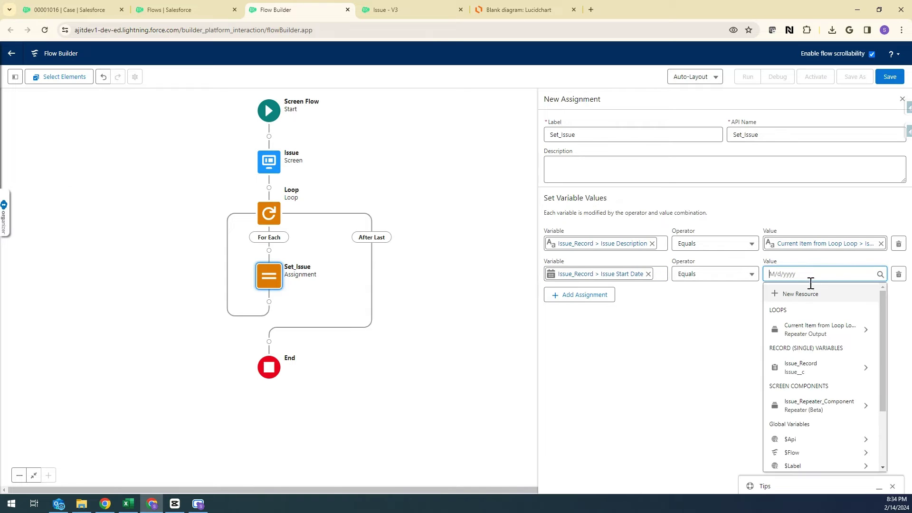
pyautogui.click(814, 333)
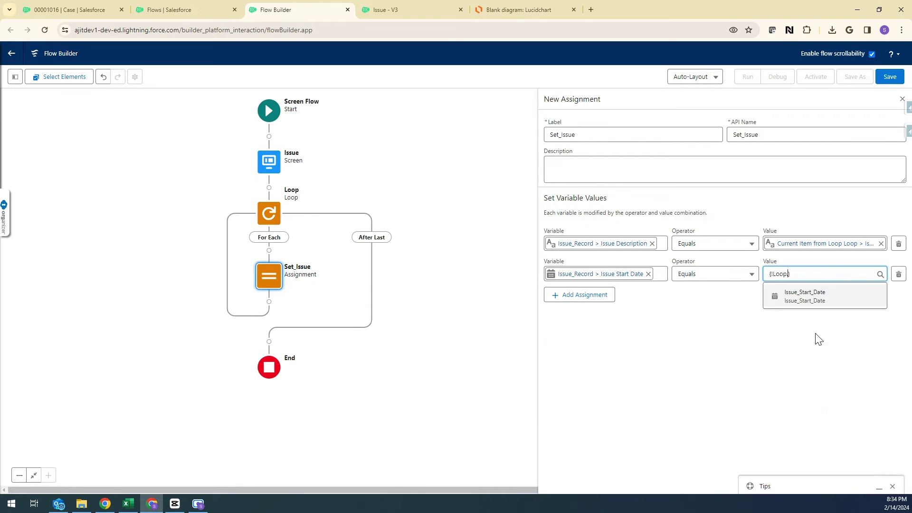
pyautogui.click(804, 298)
# - Add a third row mapping Issue_Record's Issue Type to the loop item's Issue_Type
pyautogui.click(600, 295)
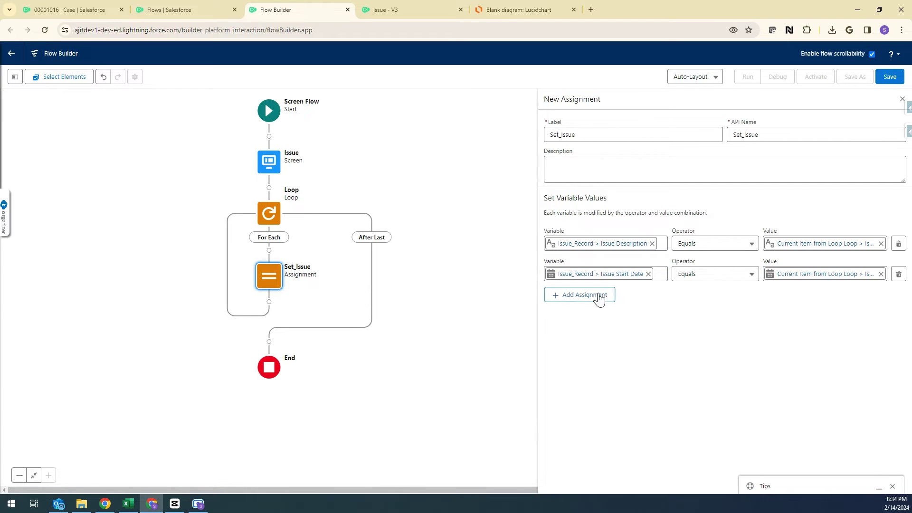
pyautogui.click(595, 303)
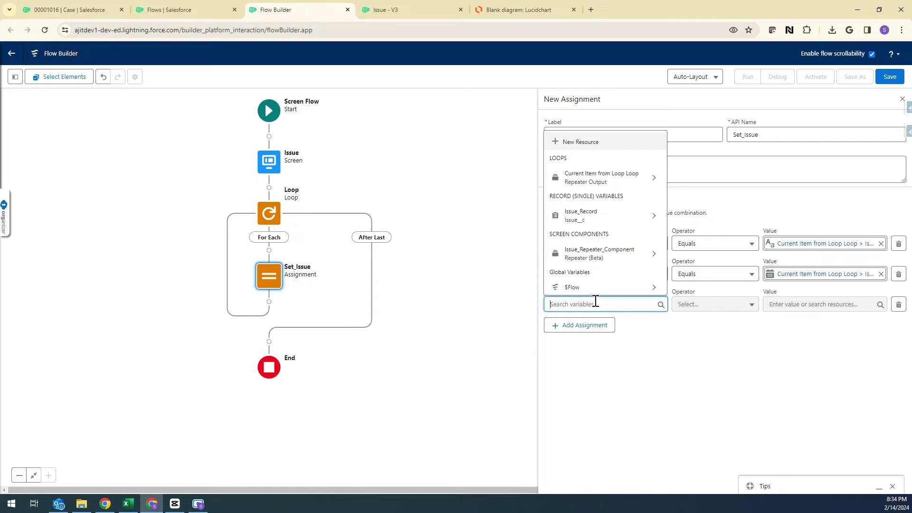
pyautogui.click(597, 222)
pyautogui.write('t')
pyautogui.write('ype')
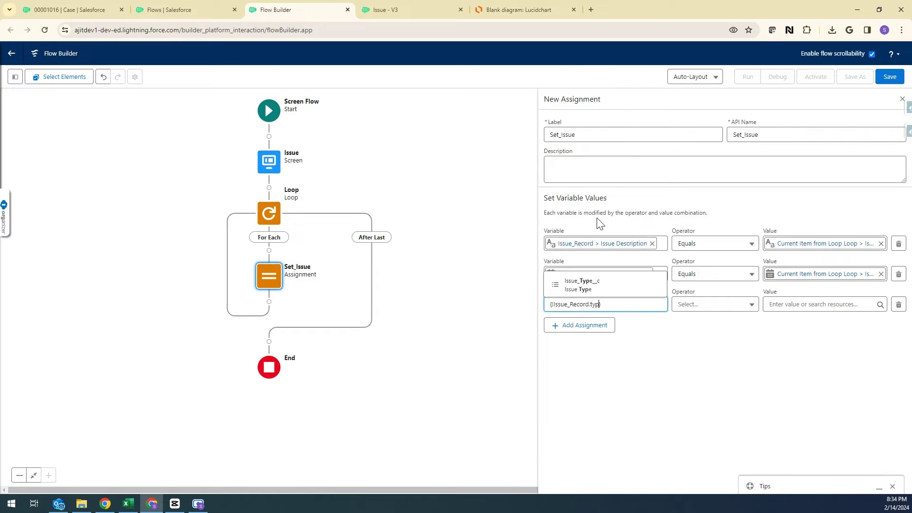
pyautogui.click(593, 286)
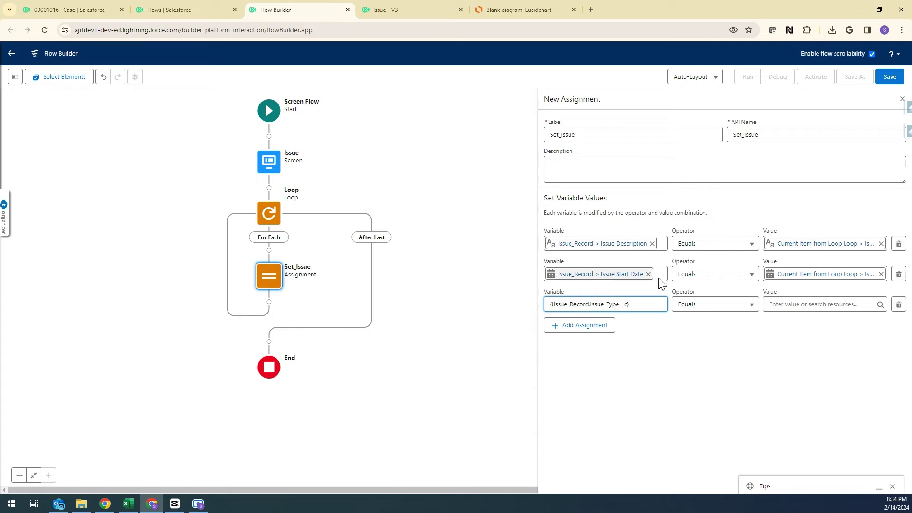
pyautogui.click(806, 309)
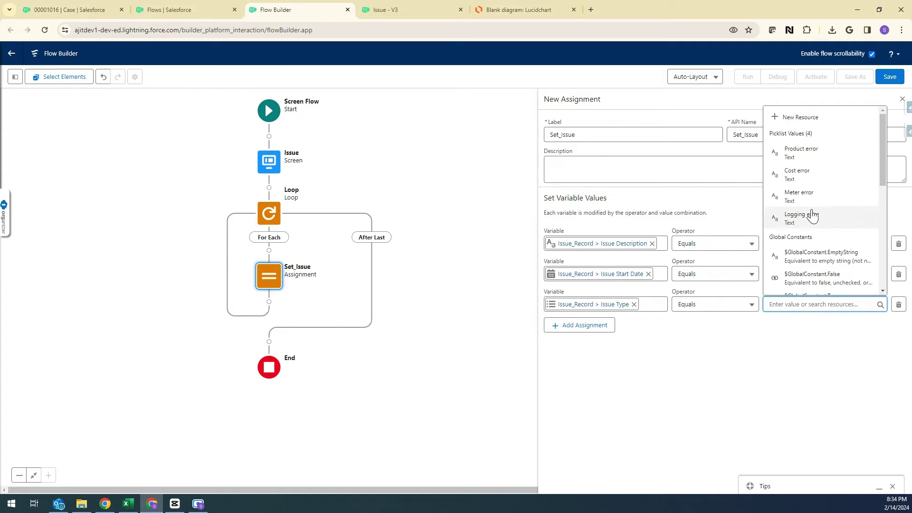
pyautogui.scroll(-3, 817, 276)
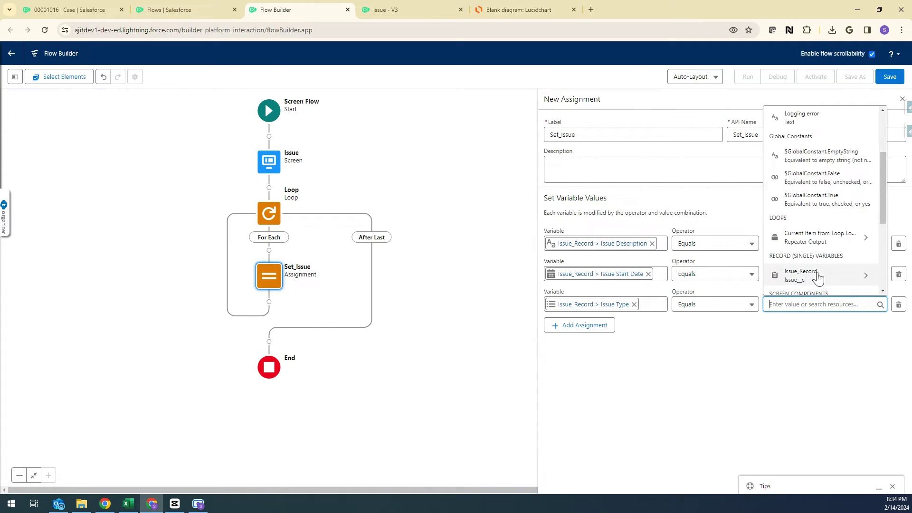
pyautogui.click(823, 236)
pyautogui.click(817, 372)
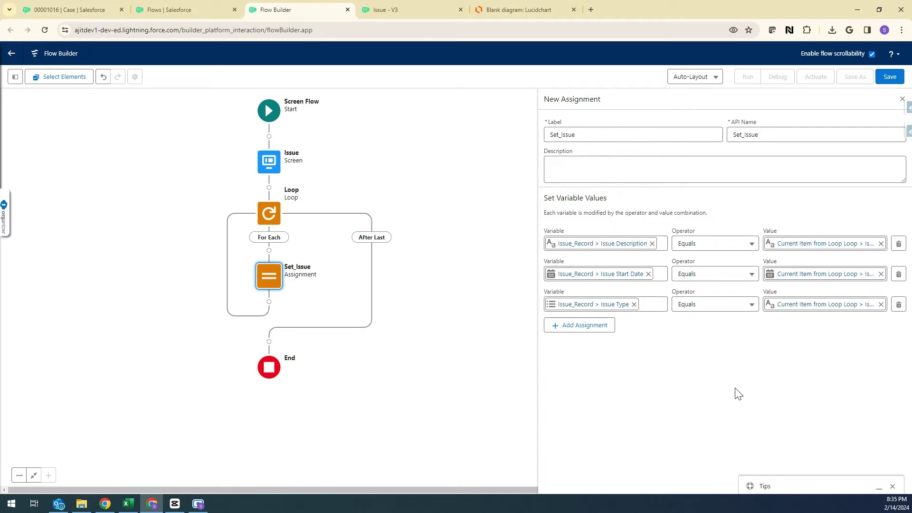
# - Add a fourth assignment row targeting Issue_Record's Case field with Equals
pyautogui.click(584, 327)
pyautogui.click(622, 335)
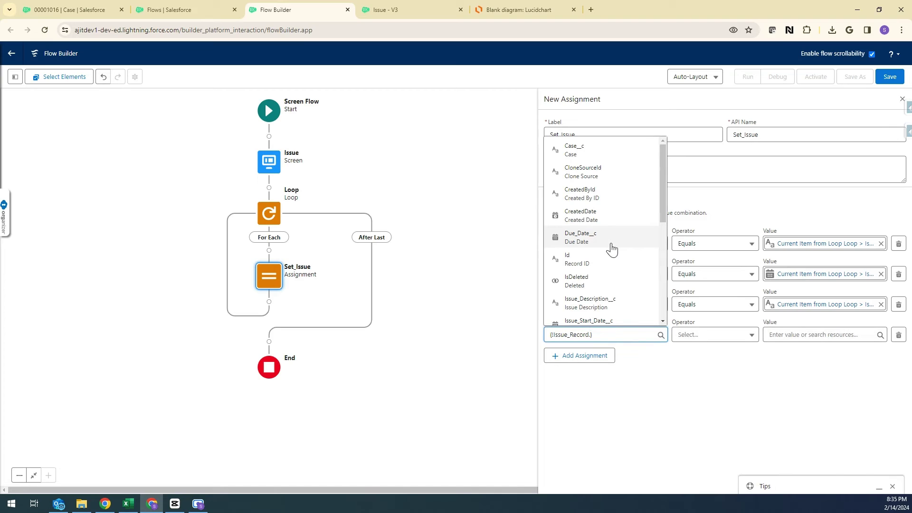
pyautogui.write('Case')
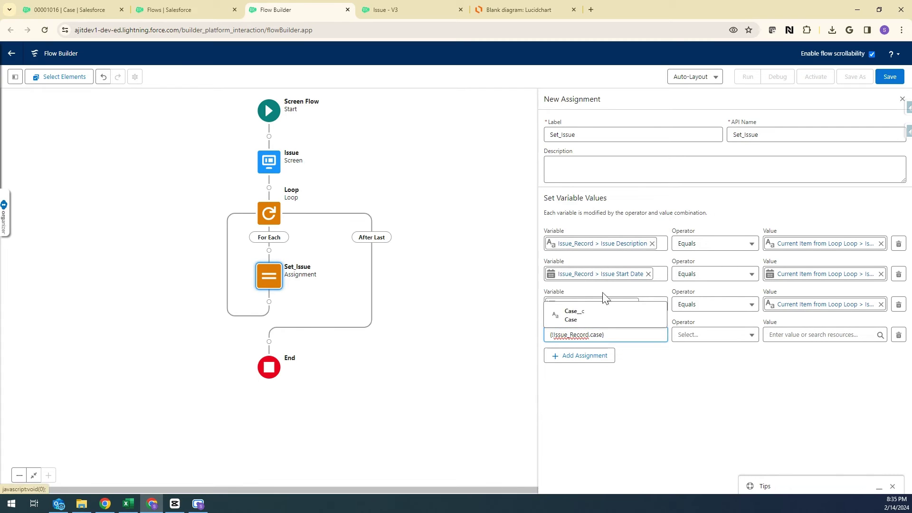
pyautogui.click(601, 313)
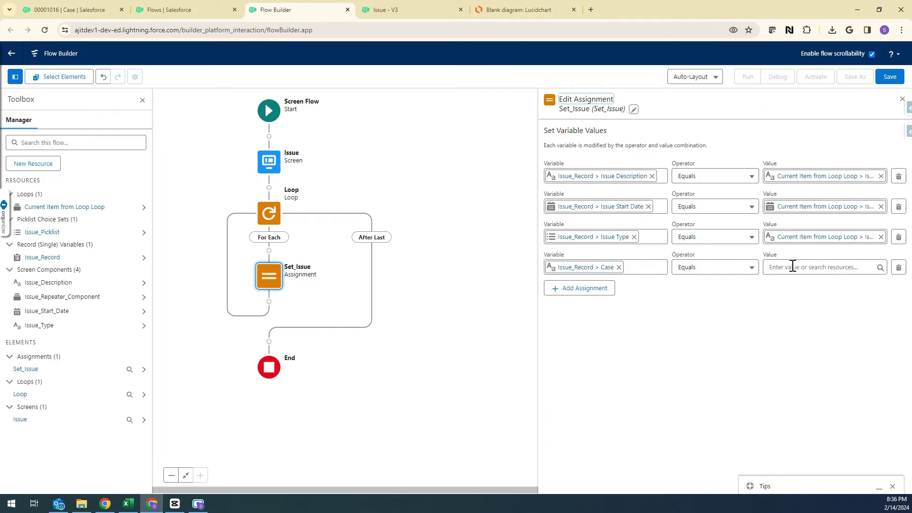
# - Create a Text variable recordId defaulting to {!$Flow.CurrentRecord} as the Case row's value
pyautogui.click(793, 267)
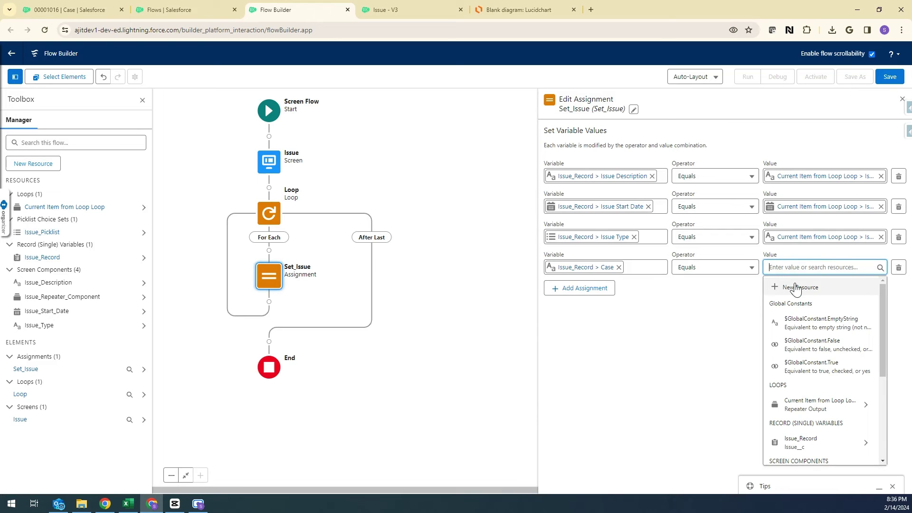
pyautogui.click(796, 288)
pyautogui.click(515, 230)
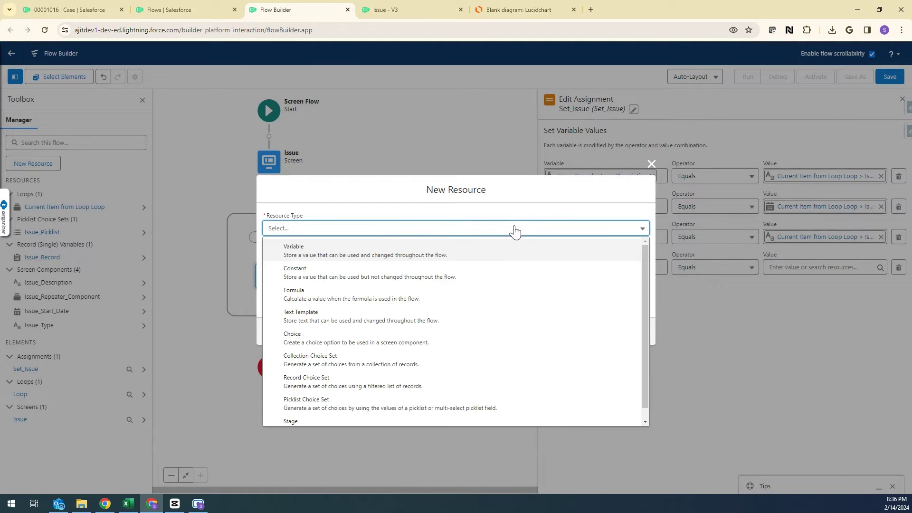
pyautogui.click(502, 248)
pyautogui.click(449, 250)
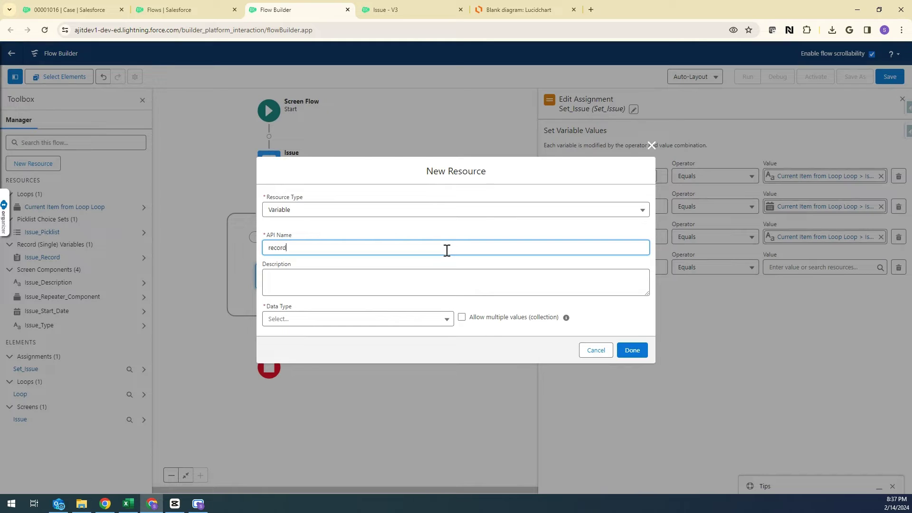
pyautogui.click(431, 320)
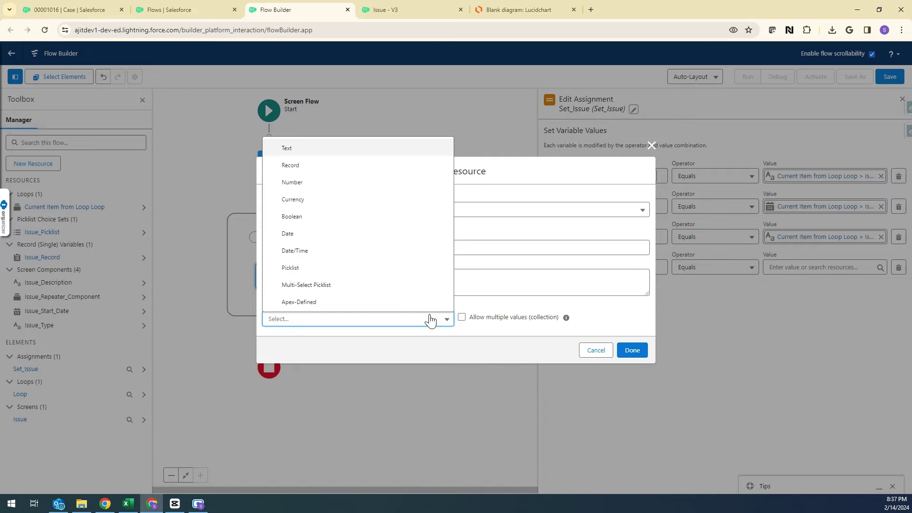
pyautogui.click(358, 150)
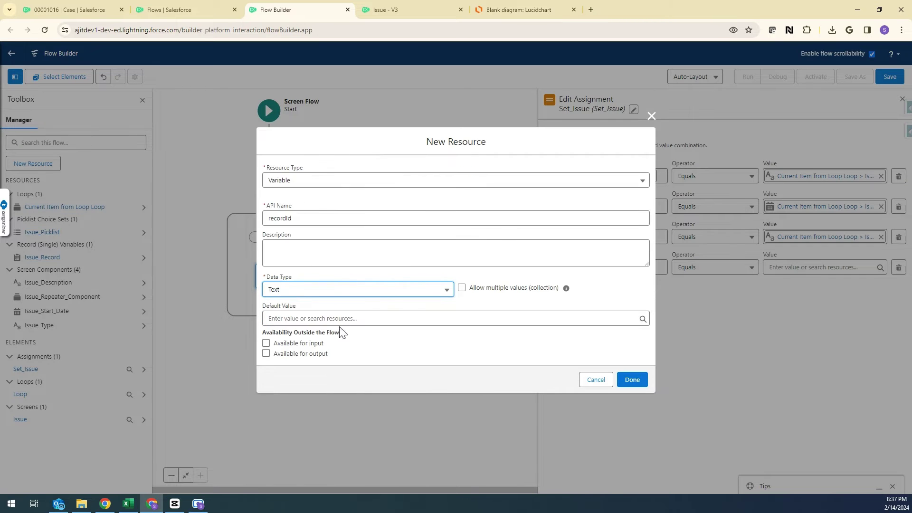
pyautogui.click(334, 319)
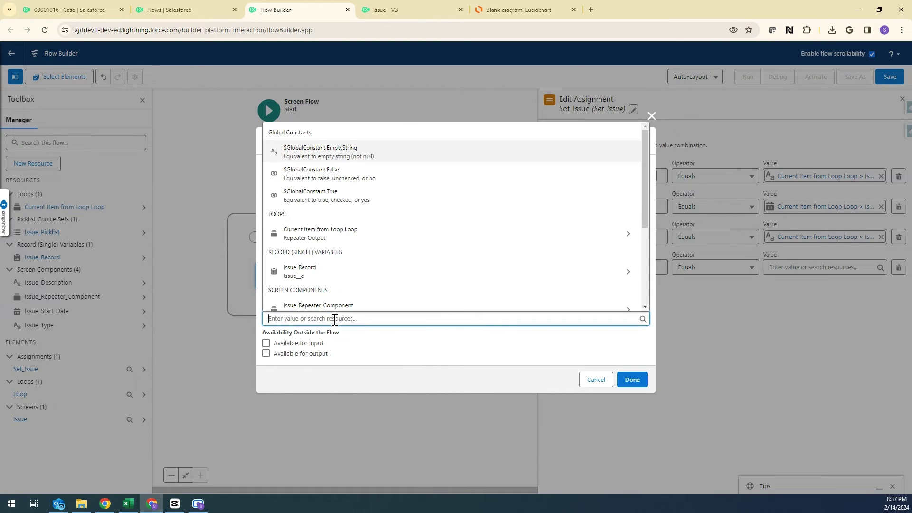
pyautogui.scroll(-3, 348, 269)
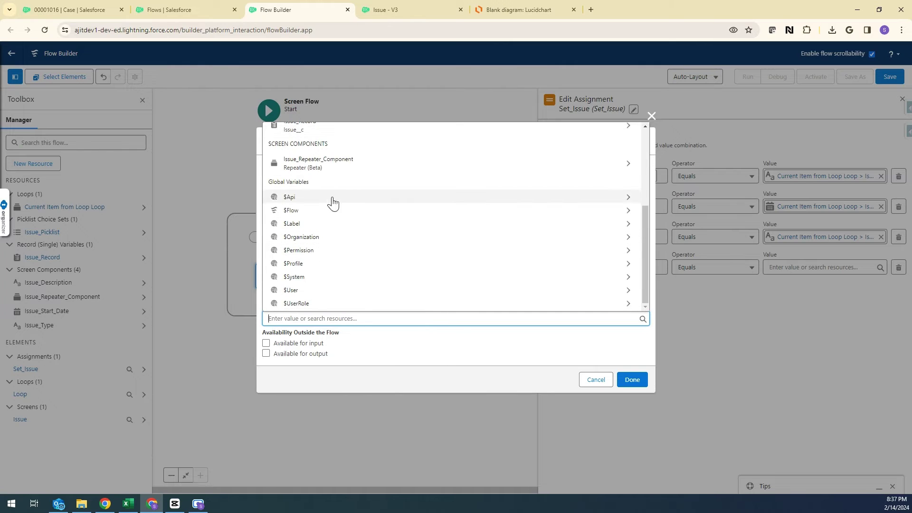
pyautogui.click(328, 217)
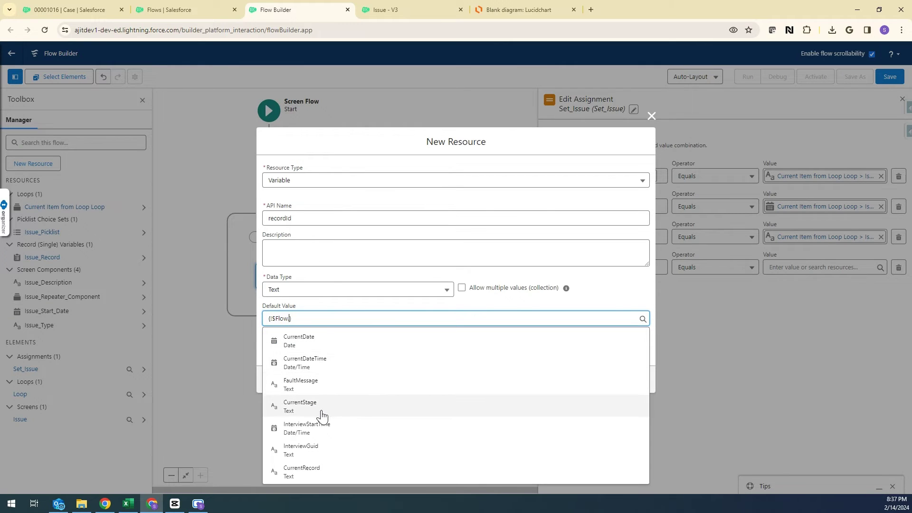
pyautogui.click(306, 470)
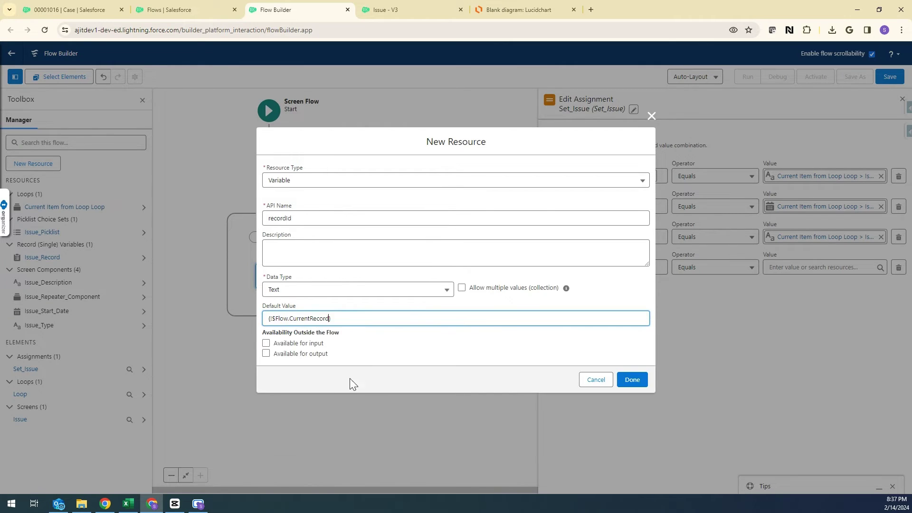
pyautogui.click(269, 343)
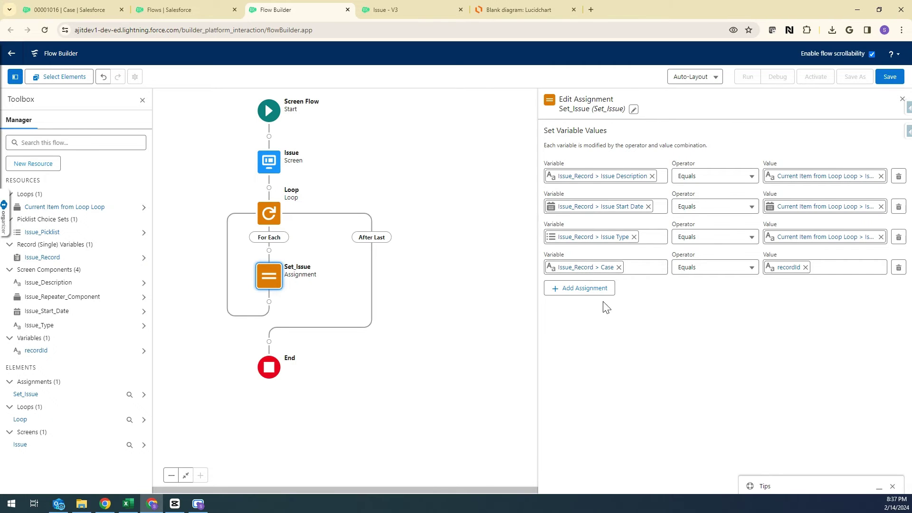
# - Add a fifth row and create Issue_Collection, a multi-value Issue record variable, for its Variable
pyautogui.click(594, 289)
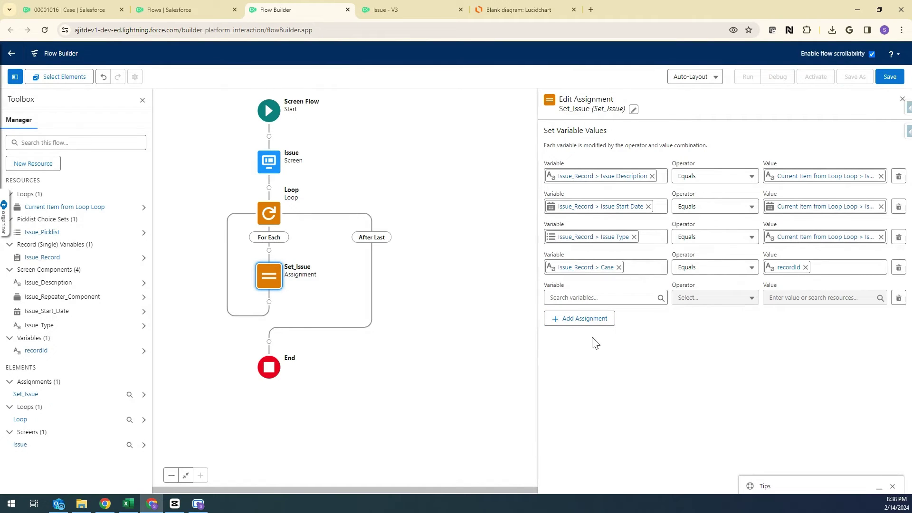
pyautogui.click(597, 297)
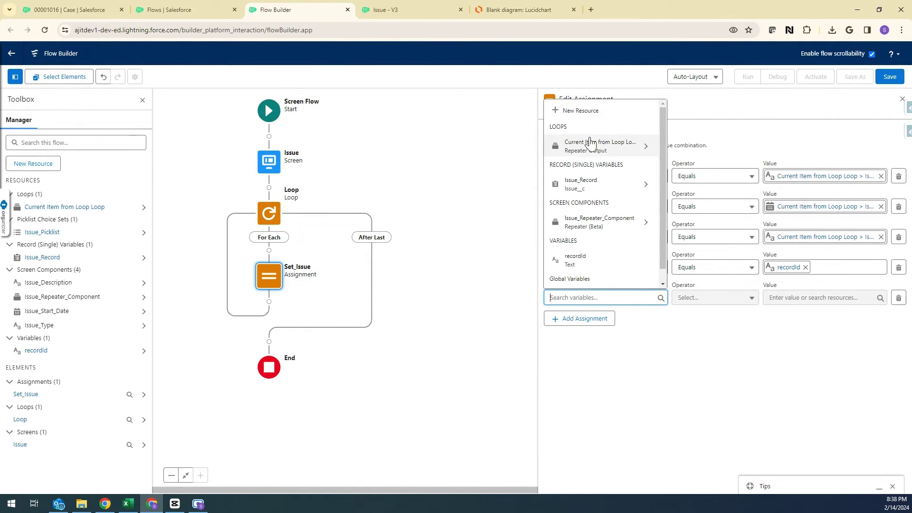
pyautogui.click(590, 113)
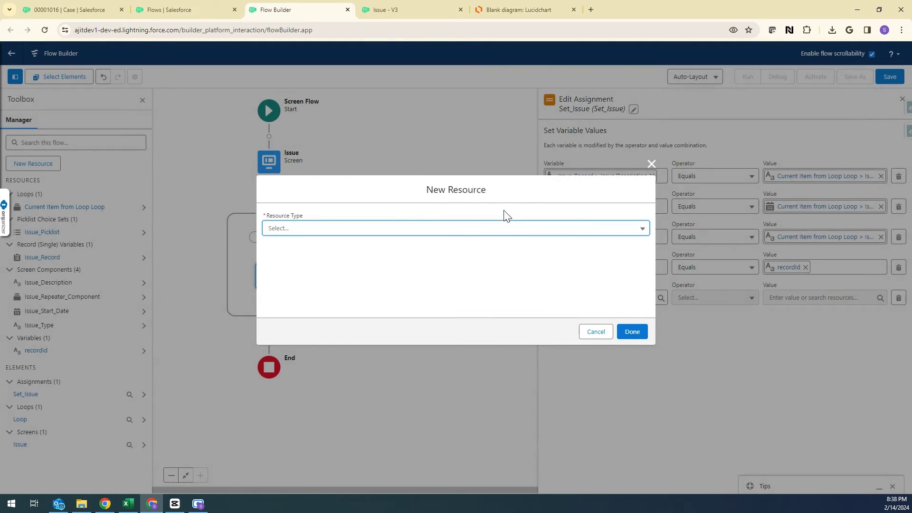
pyautogui.click(500, 232)
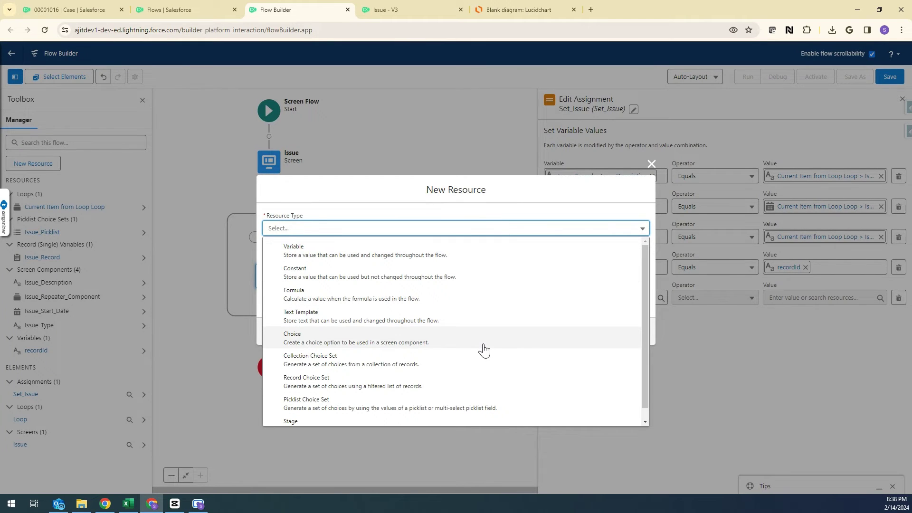
pyautogui.click(471, 253)
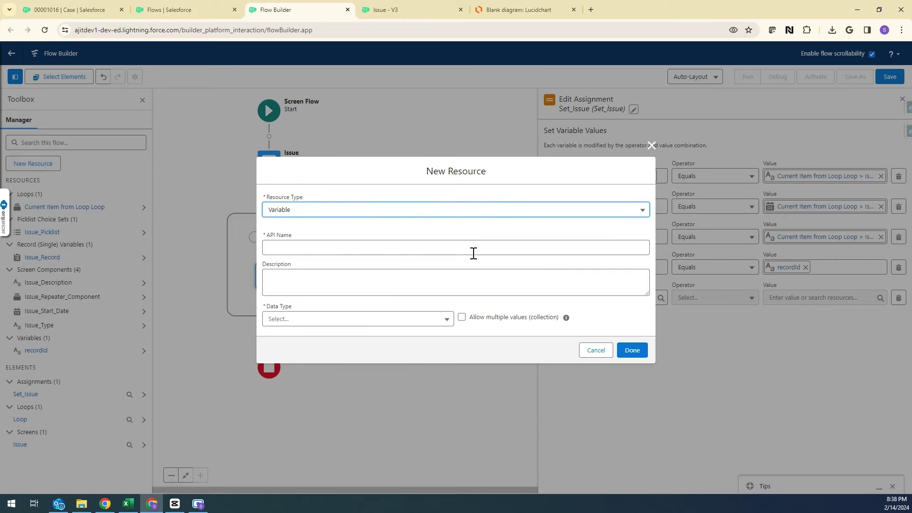
pyautogui.click(464, 252)
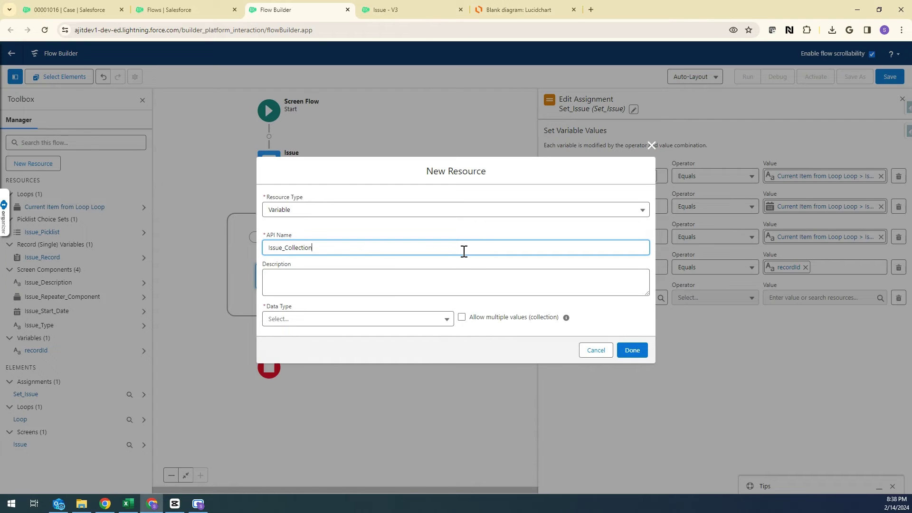
pyautogui.click(392, 323)
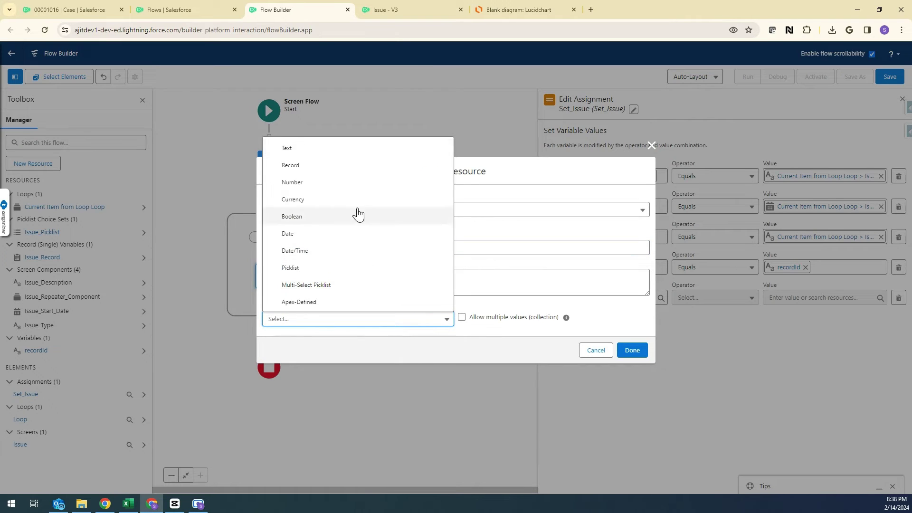
pyautogui.click(351, 170)
pyautogui.click(335, 318)
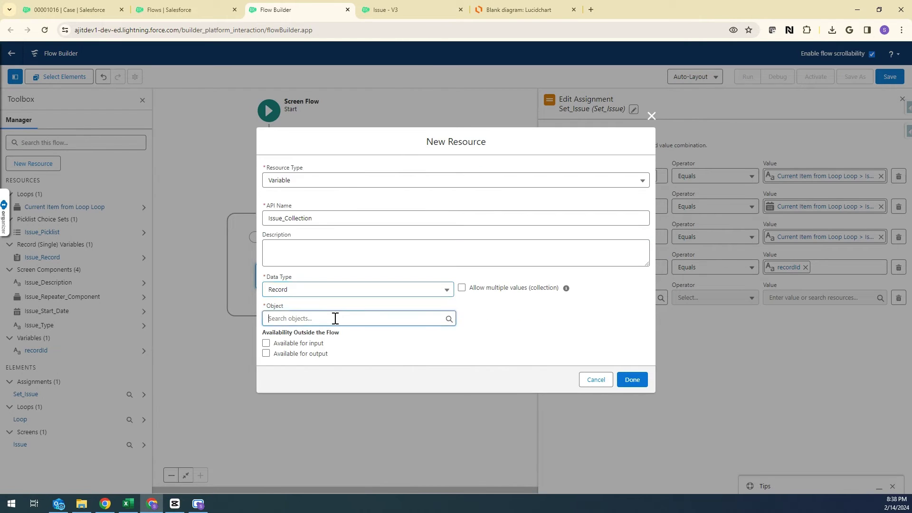
pyautogui.write('issue')
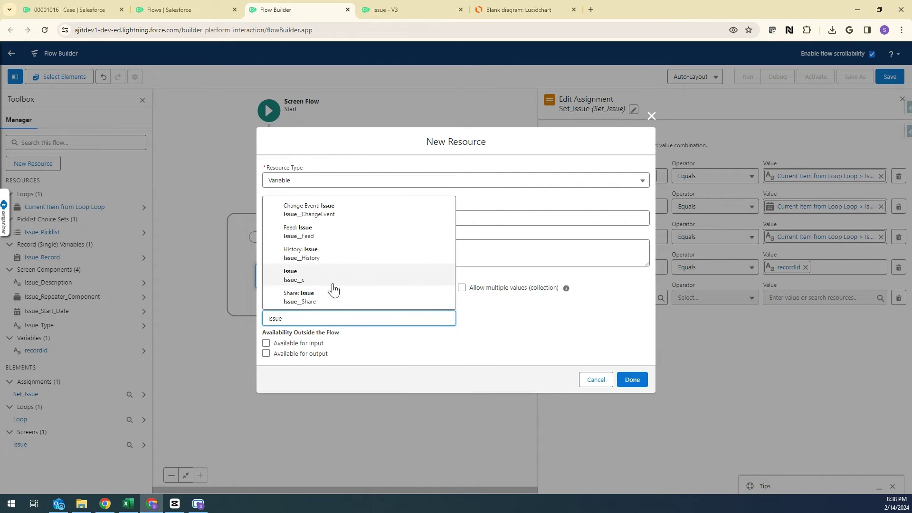
pyautogui.click(333, 288)
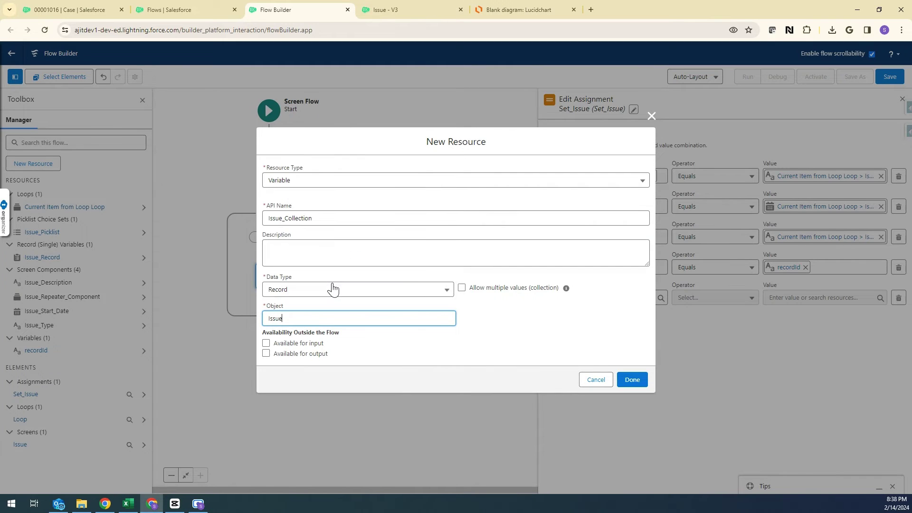
pyautogui.click(463, 290)
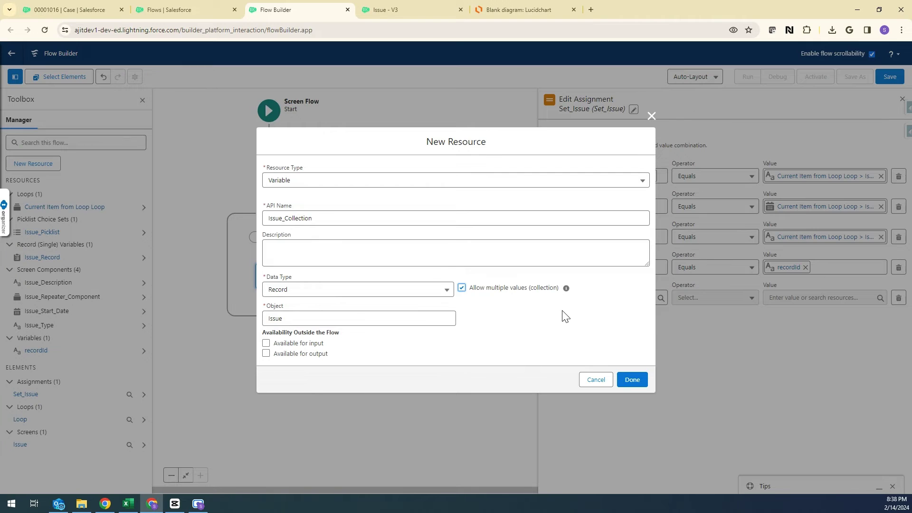
pyautogui.click(633, 379)
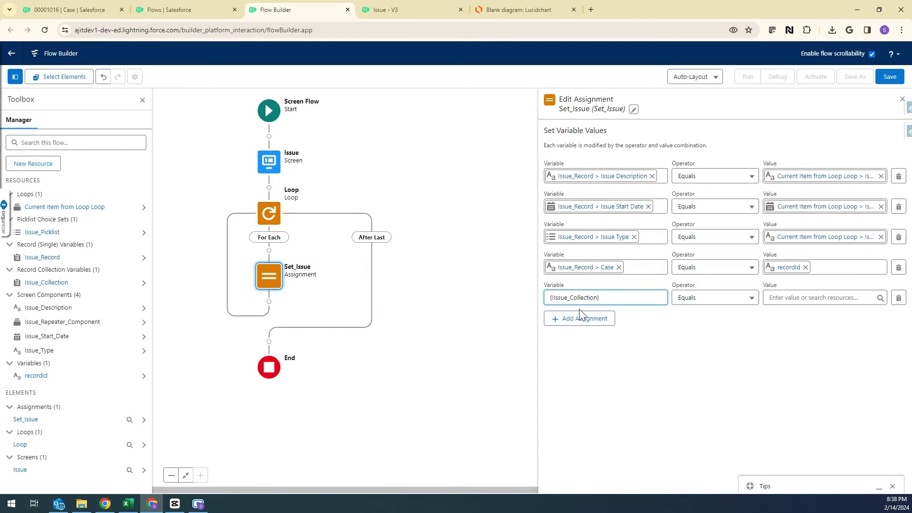
# - Set the fifth row's operator to Add with Issue_Record as the value
pyautogui.click(710, 301)
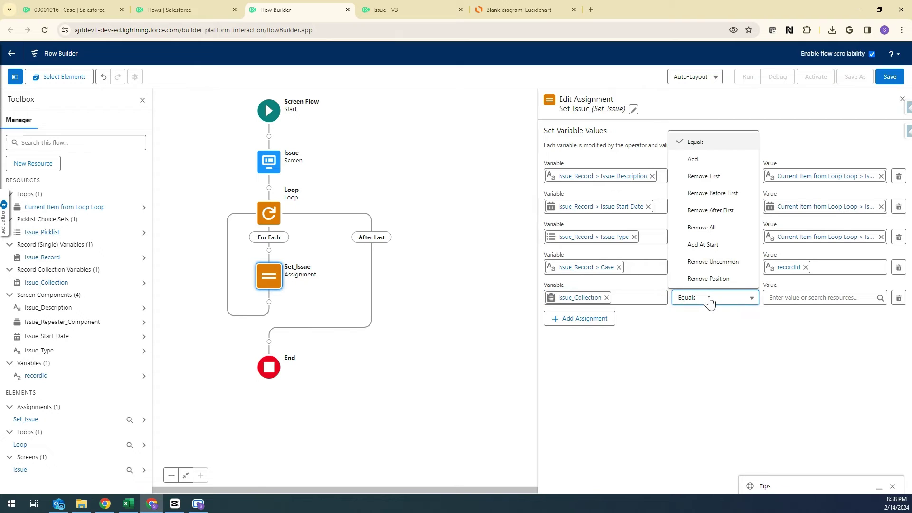
pyautogui.click(702, 160)
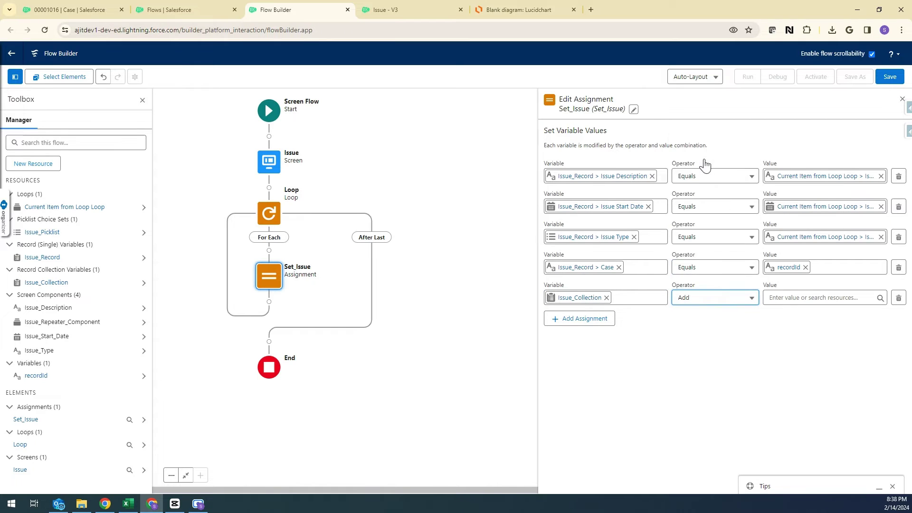
pyautogui.click(831, 300)
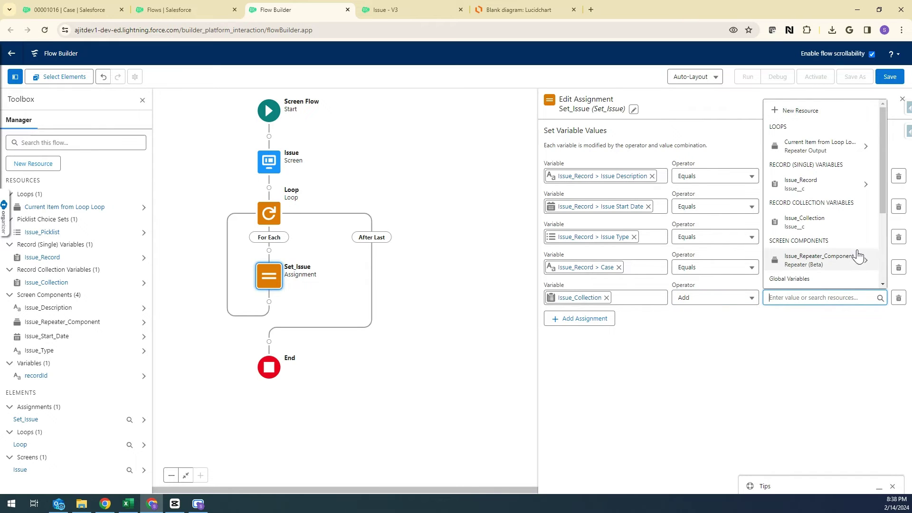
pyautogui.click(815, 184)
pyautogui.click(722, 401)
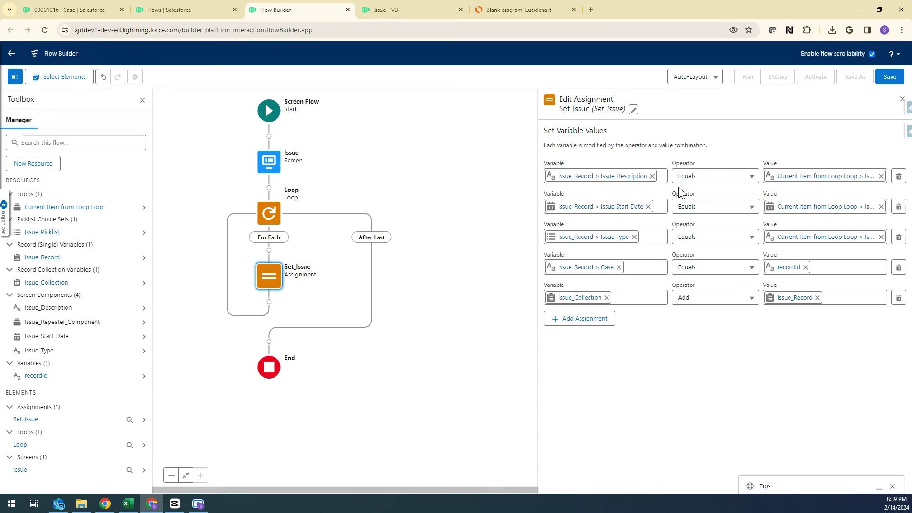
# - Add a 'Create Issues' Create Records element after the loop, creating multiple records from Issue_Collection
pyautogui.click(269, 342)
pyautogui.scroll(-3, 272, 407)
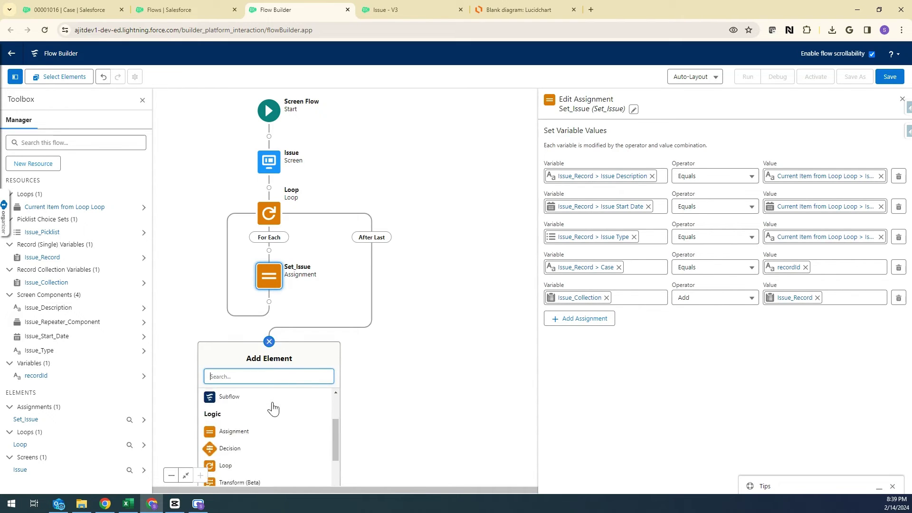
pyautogui.scroll(-2, 266, 440)
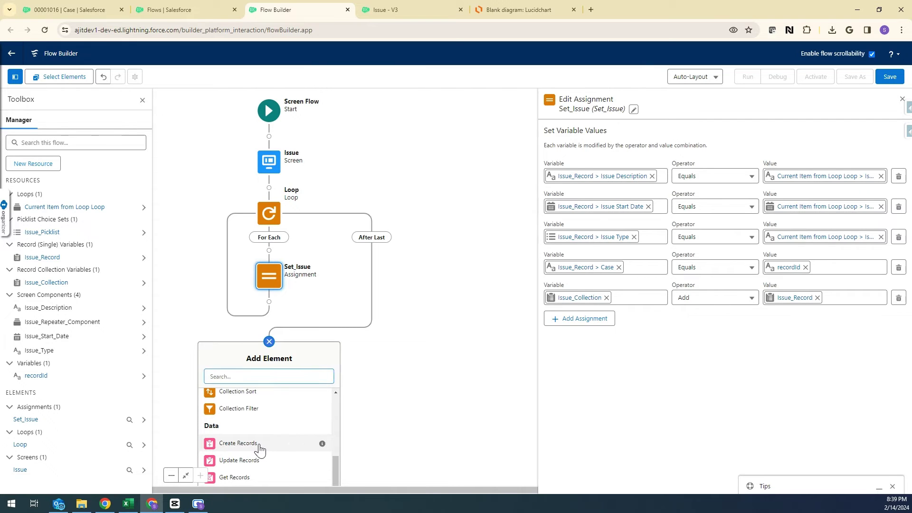
pyautogui.click(261, 443)
pyautogui.click(589, 135)
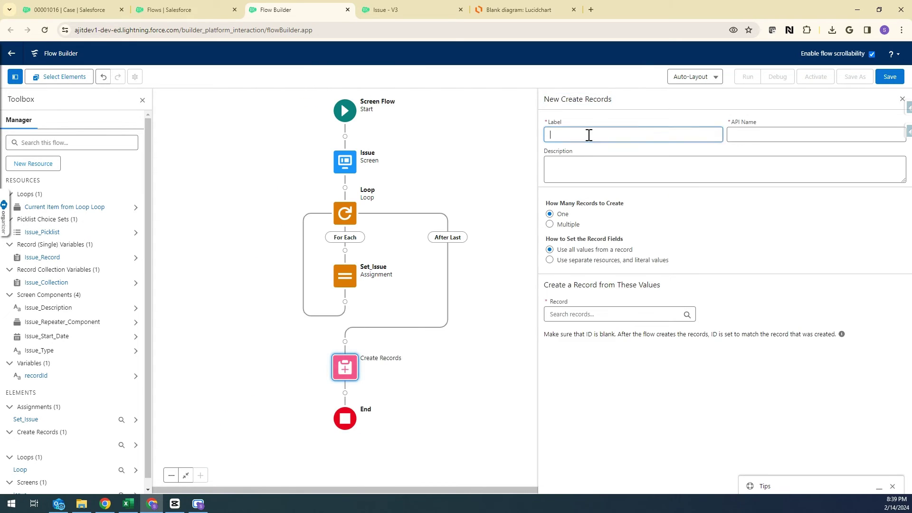
pyautogui.write('Create Issues')
pyautogui.click(722, 217)
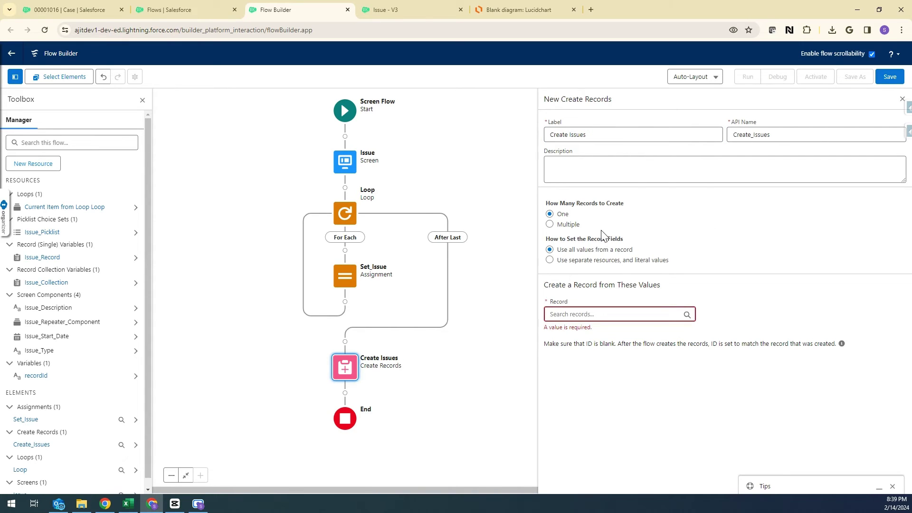
pyautogui.click(551, 225)
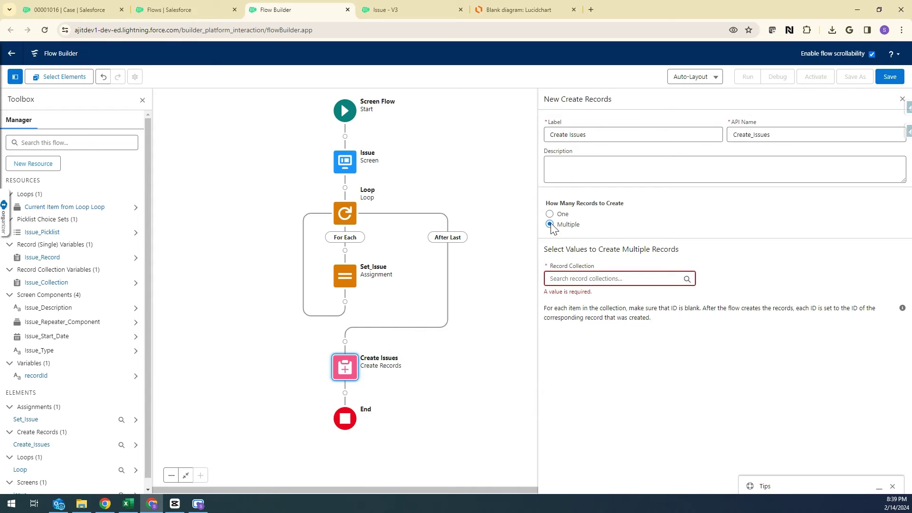
pyautogui.click(596, 277)
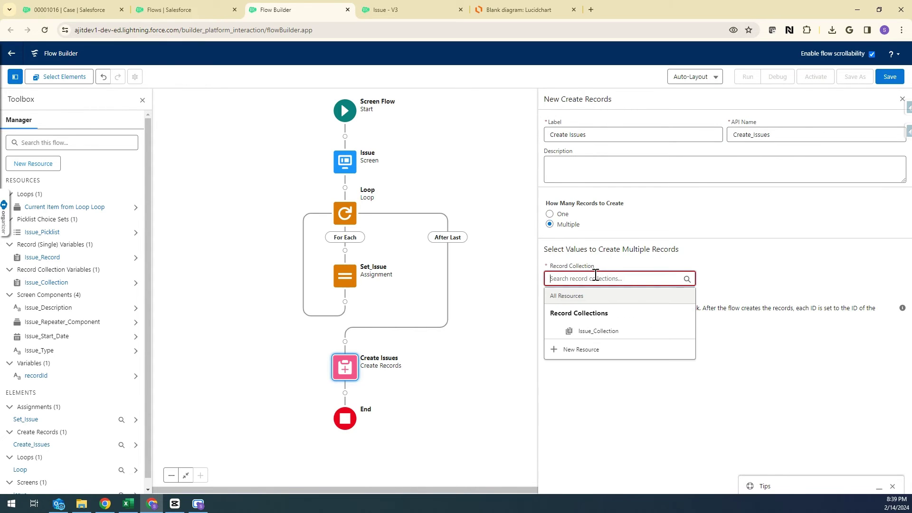
pyautogui.click(590, 332)
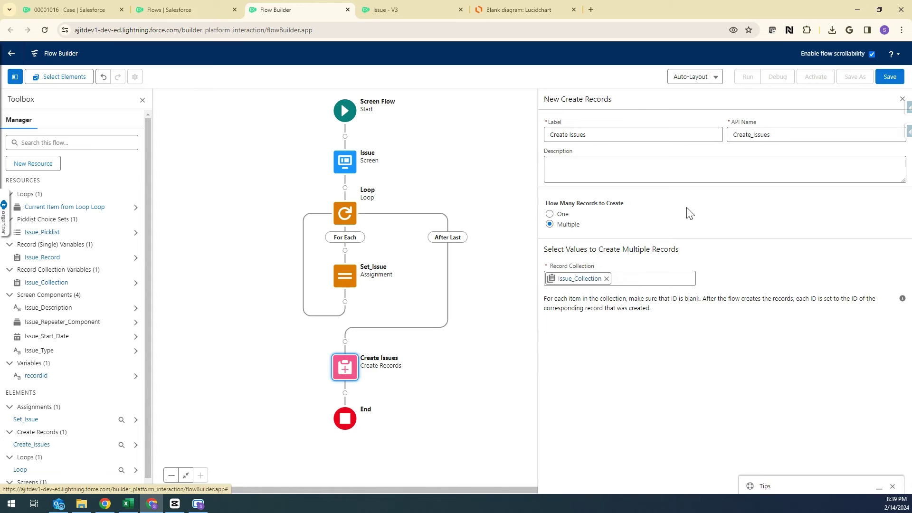
# - Save the flow with label and API name Flow_Repeater_Ex
pyautogui.click(890, 77)
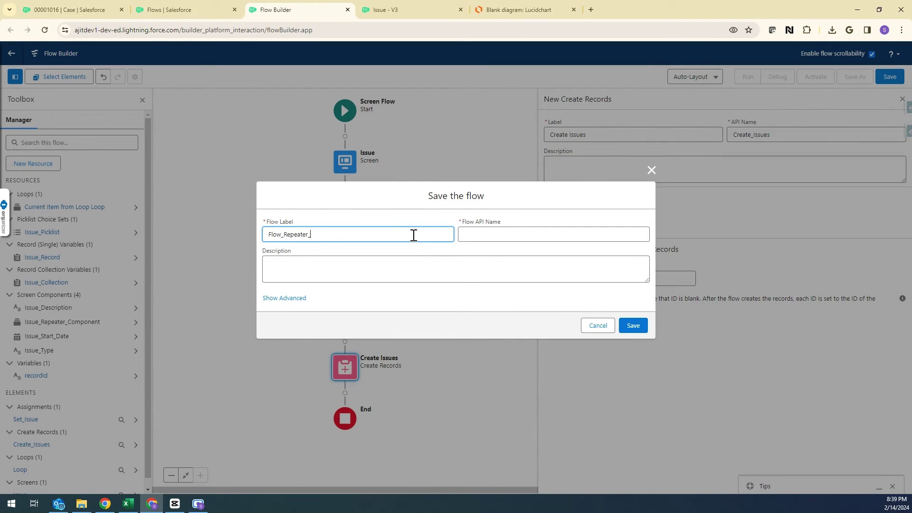
pyautogui.click(498, 274)
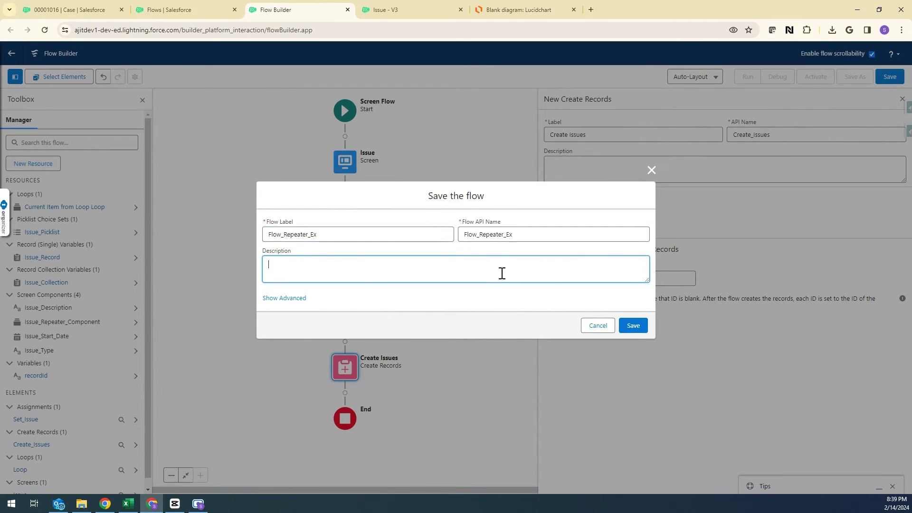
pyautogui.click(633, 326)
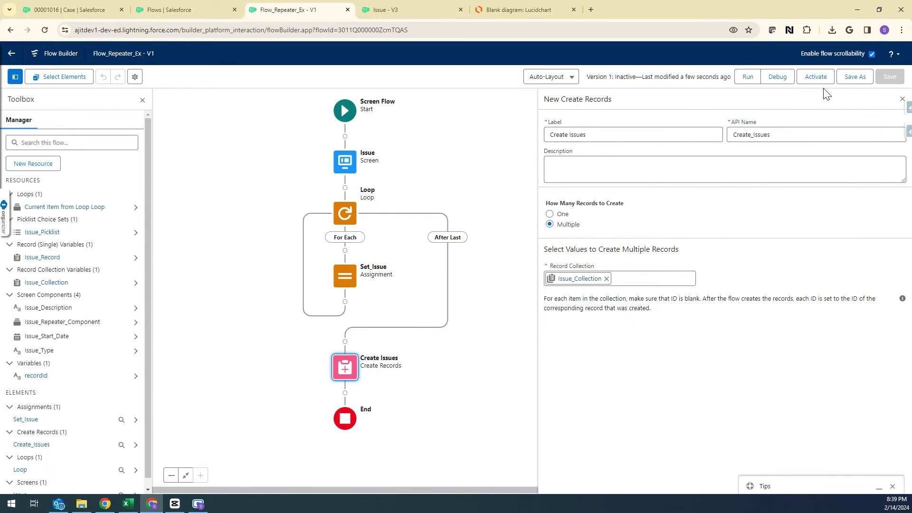
# - Activate Flow_Repeater_Ex and return to the case record page
pyautogui.click(817, 79)
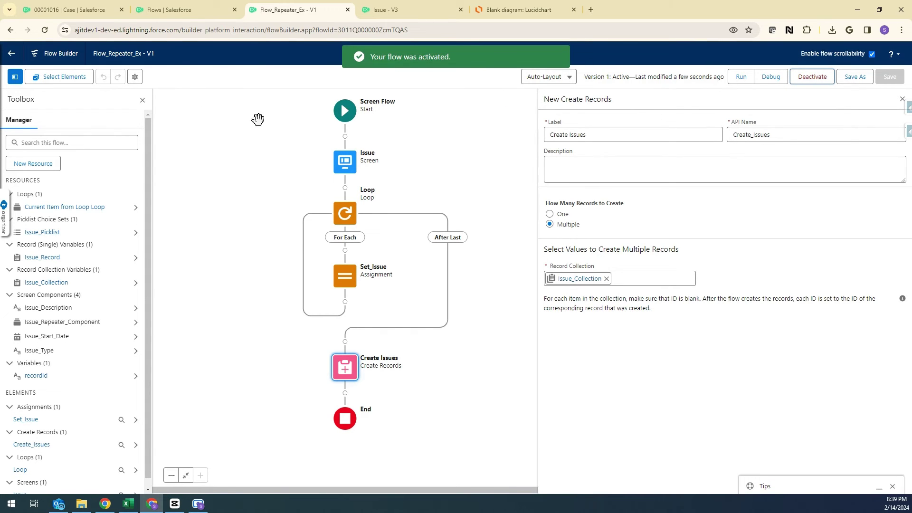
pyautogui.click(74, 10)
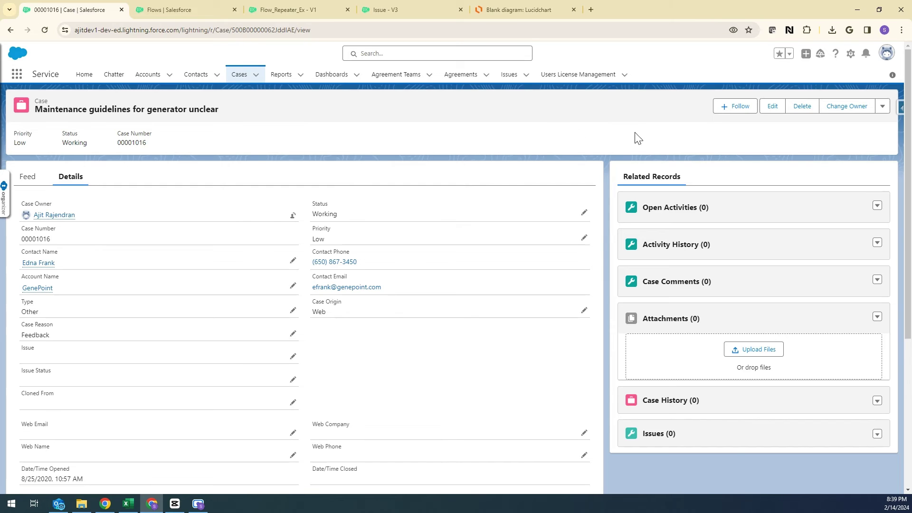
# - Edit the case record page and place a Flow component on it
pyautogui.click(851, 54)
pyautogui.click(796, 163)
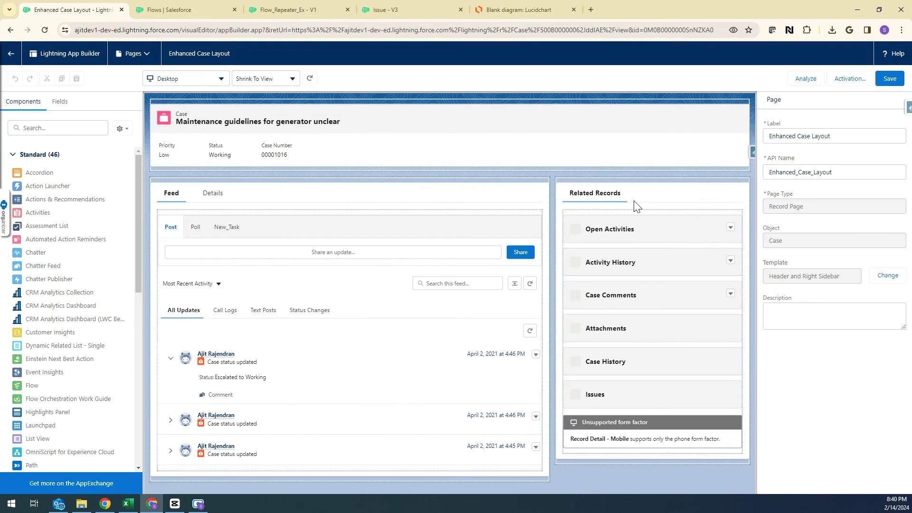
pyautogui.click(51, 128)
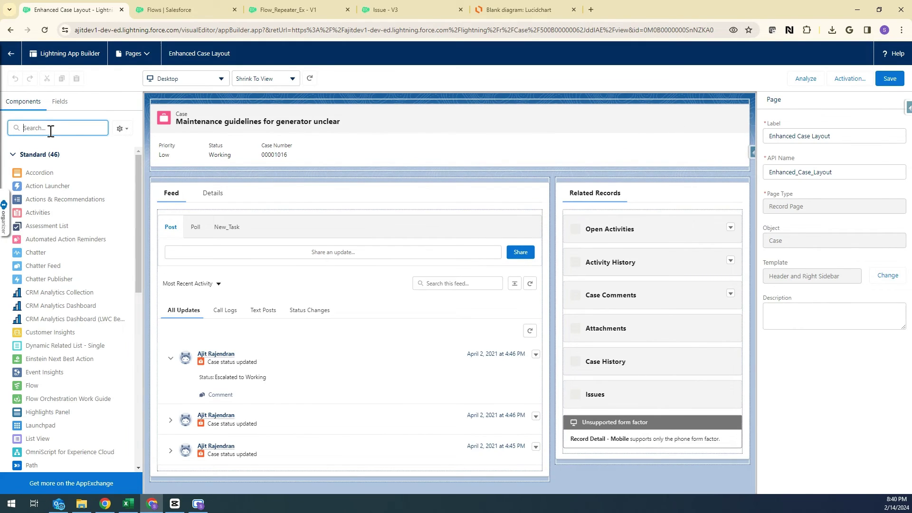
pyautogui.write('flow')
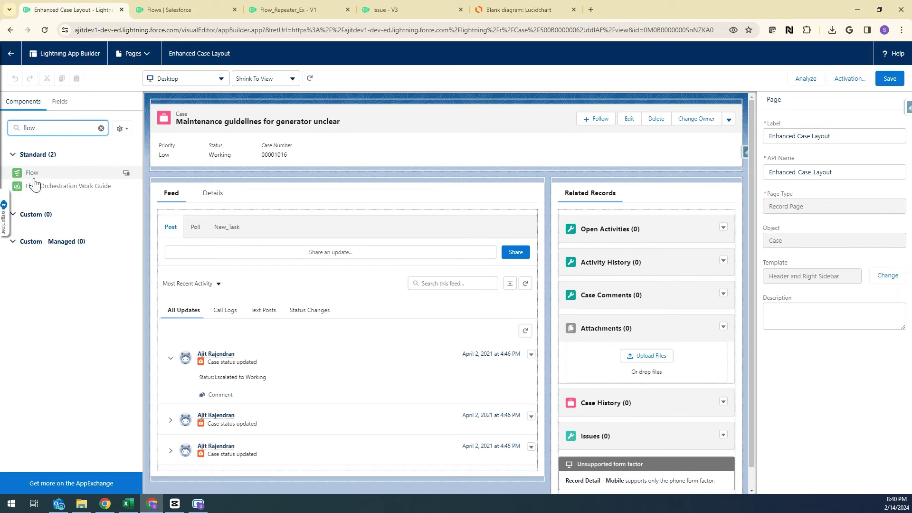
pyautogui.moveTo(31, 173); pyautogui.dragTo(580, 180)
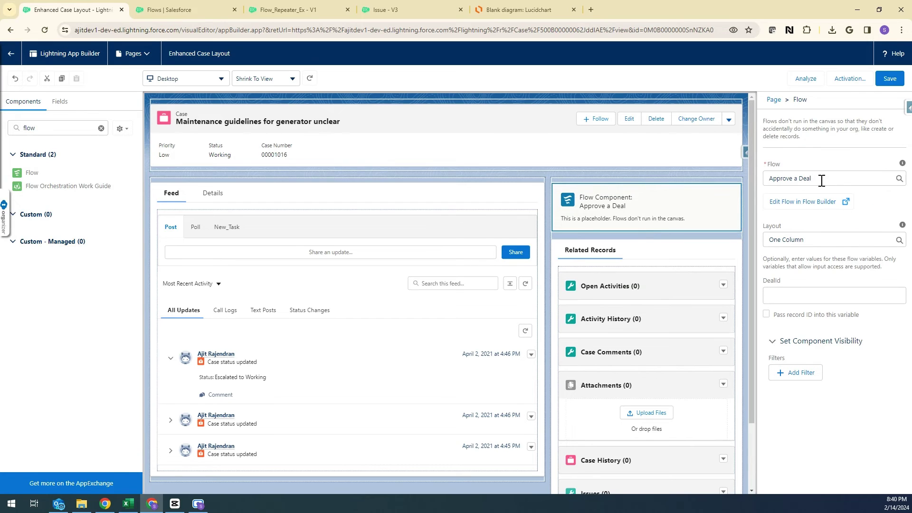
# - Set the component to run Flow_Repeater_Ex, pass the record ID into recordId, and save
pyautogui.click(822, 180)
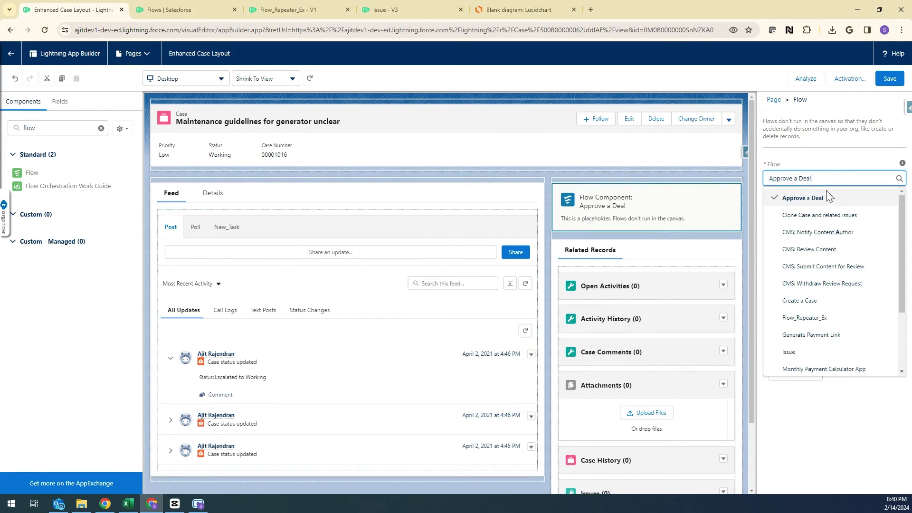
pyautogui.click(829, 318)
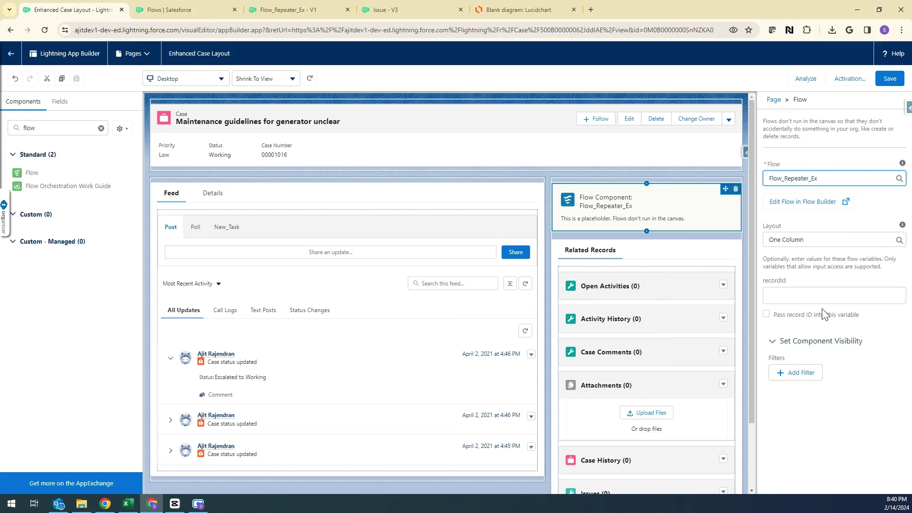
pyautogui.click(850, 231)
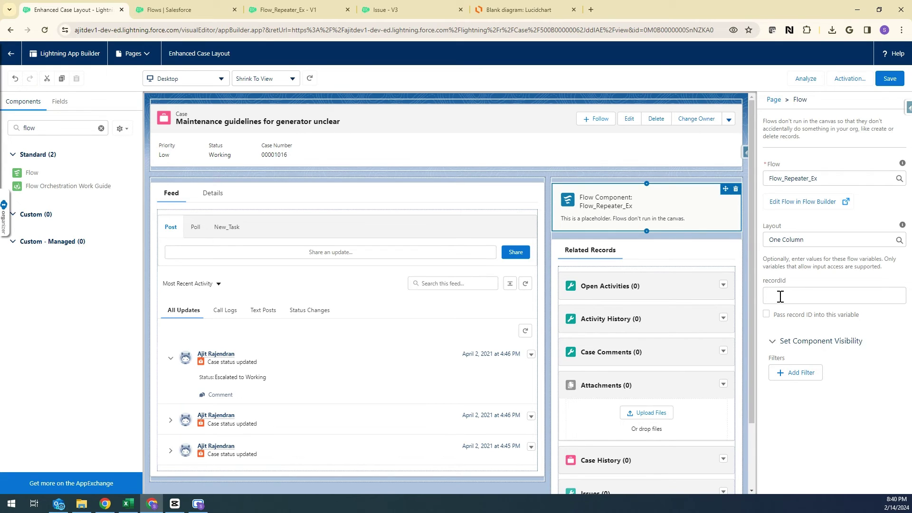
pyautogui.click(766, 314)
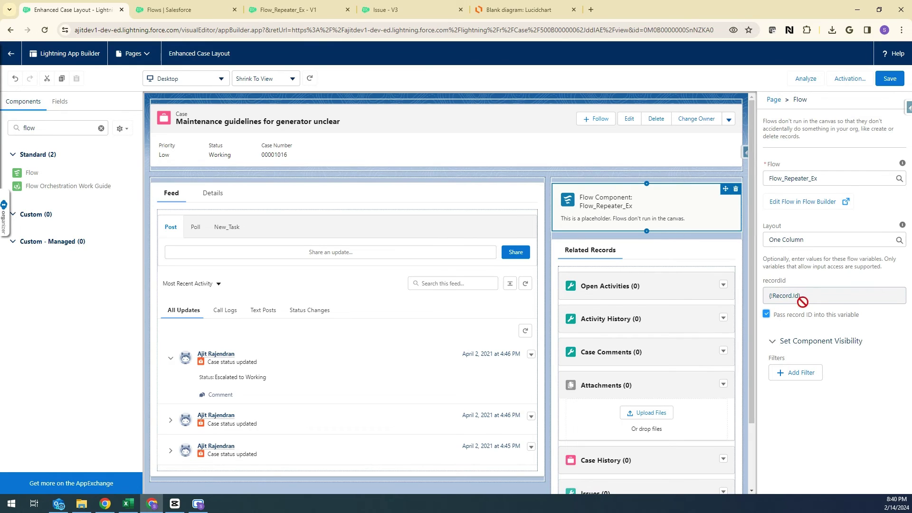
pyautogui.click(890, 79)
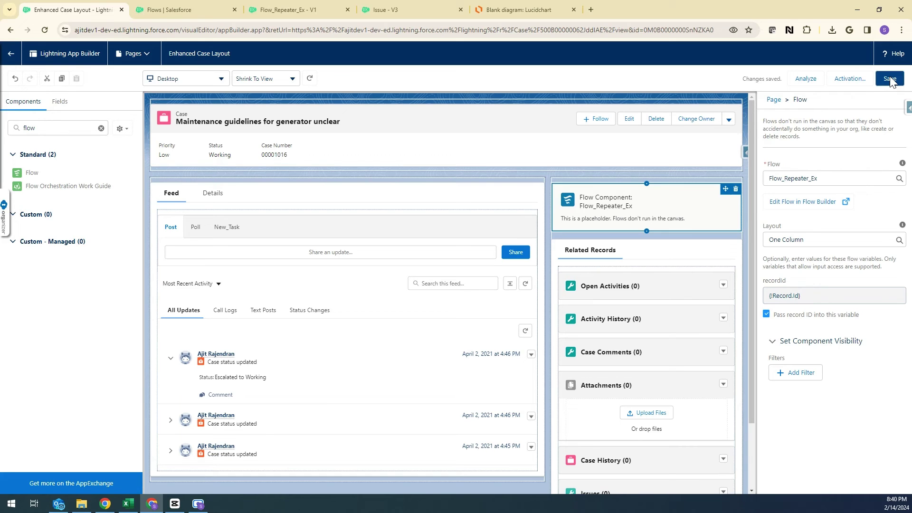
# - On the case page, enter issue Test1 with start date Feb 14, 2024 and type Product error
pyautogui.click(10, 54)
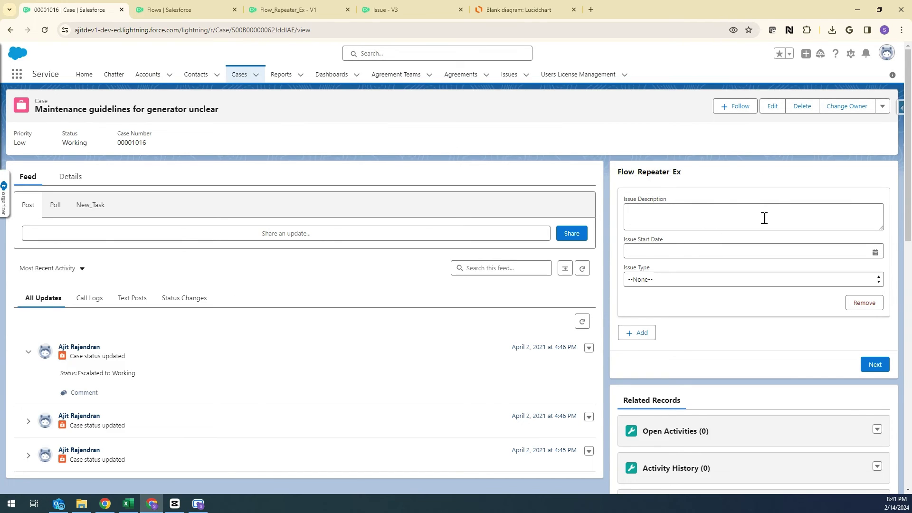
pyautogui.click(702, 212)
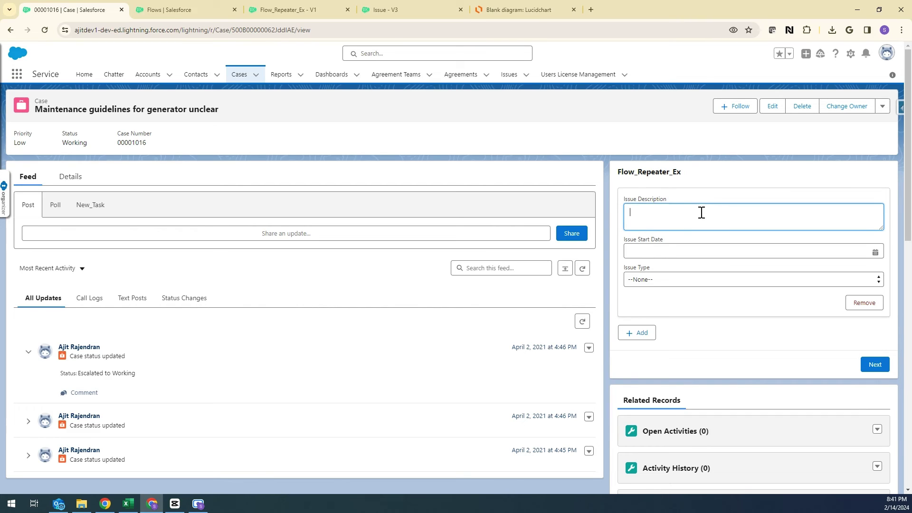
pyautogui.write('Test1')
pyautogui.click(695, 249)
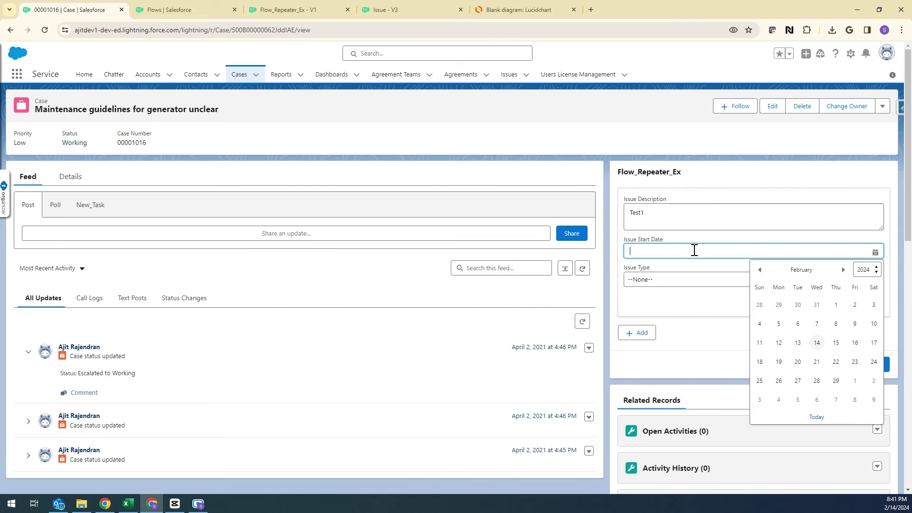
pyautogui.click(815, 343)
pyautogui.click(706, 284)
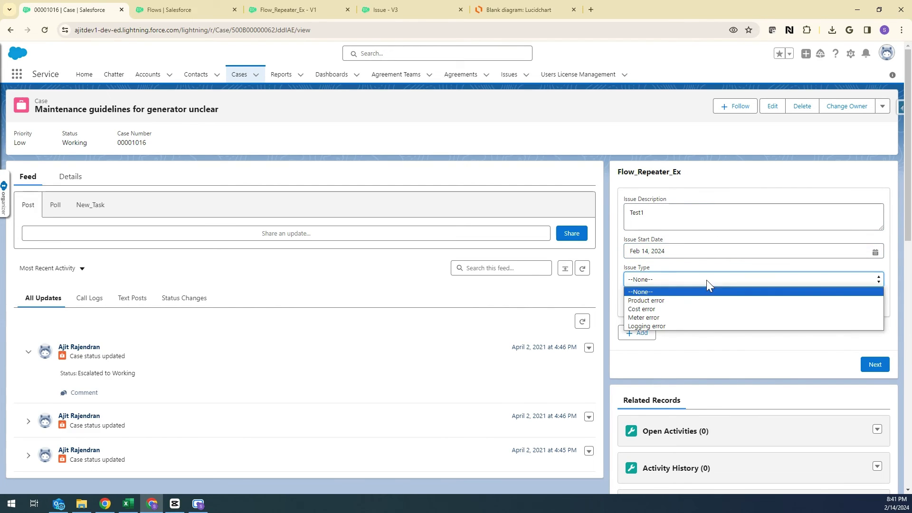
pyautogui.click(699, 305)
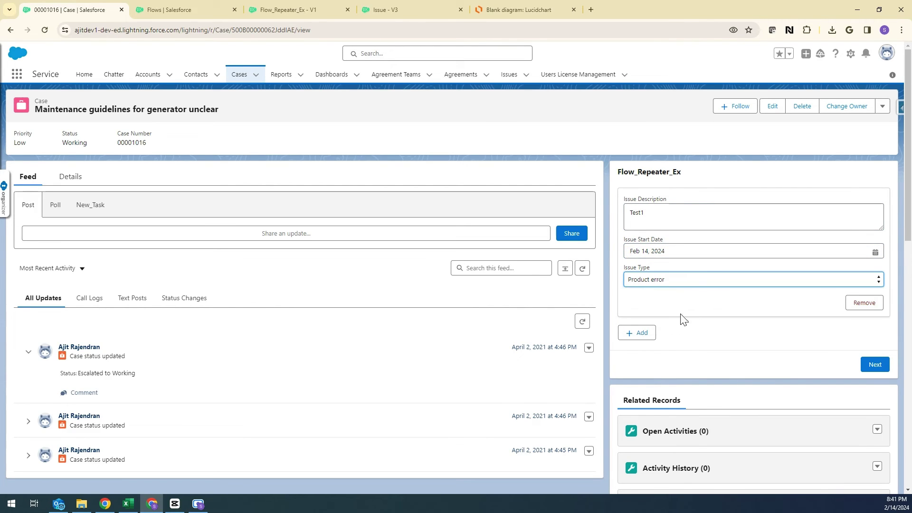
# - Add a second issue, Test2, dated Feb 13, 2024 with type Cost error
pyautogui.click(642, 339)
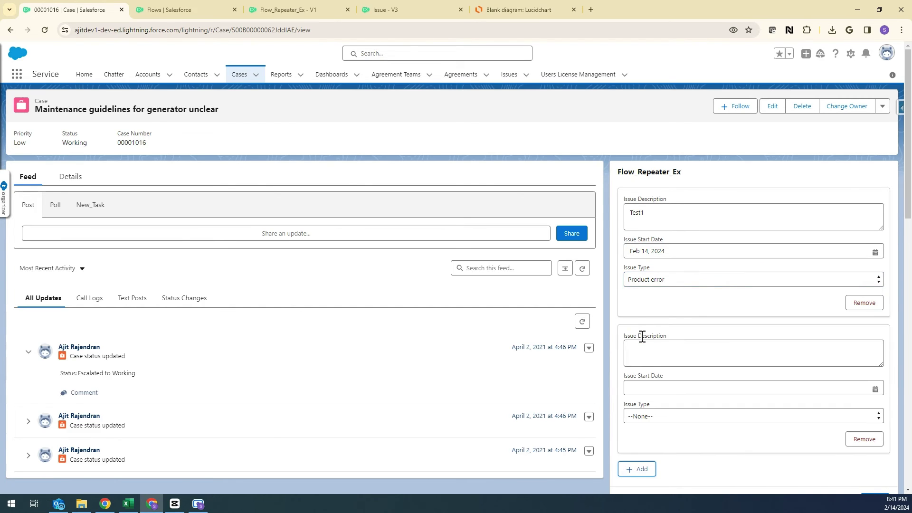
pyautogui.scroll(-1, 642, 337)
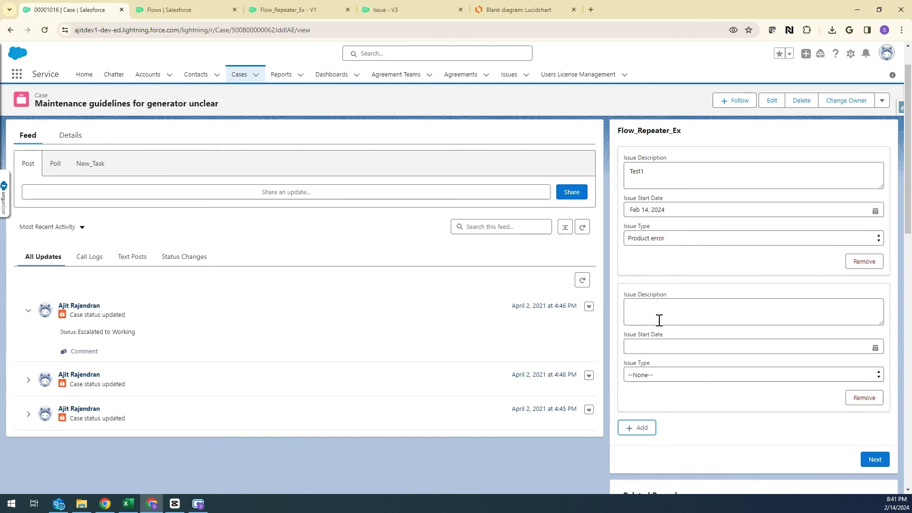
pyautogui.click(663, 314)
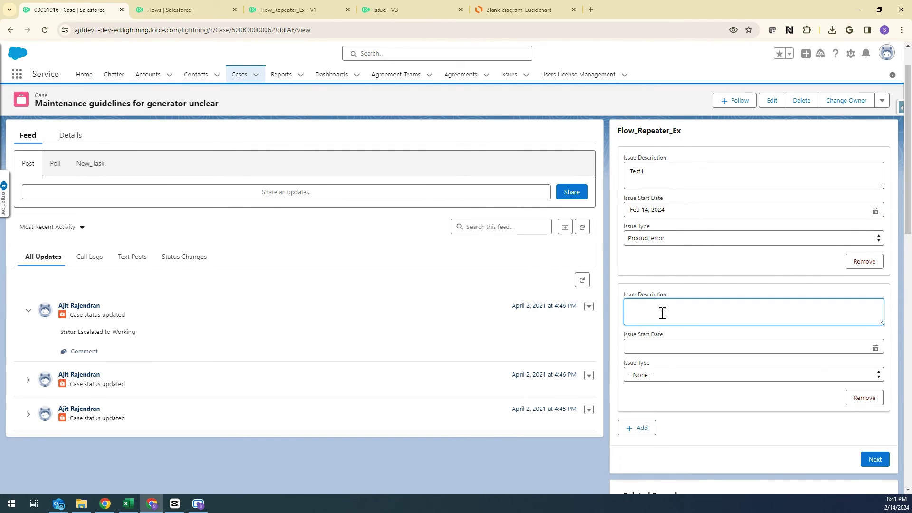
pyautogui.write('Test2')
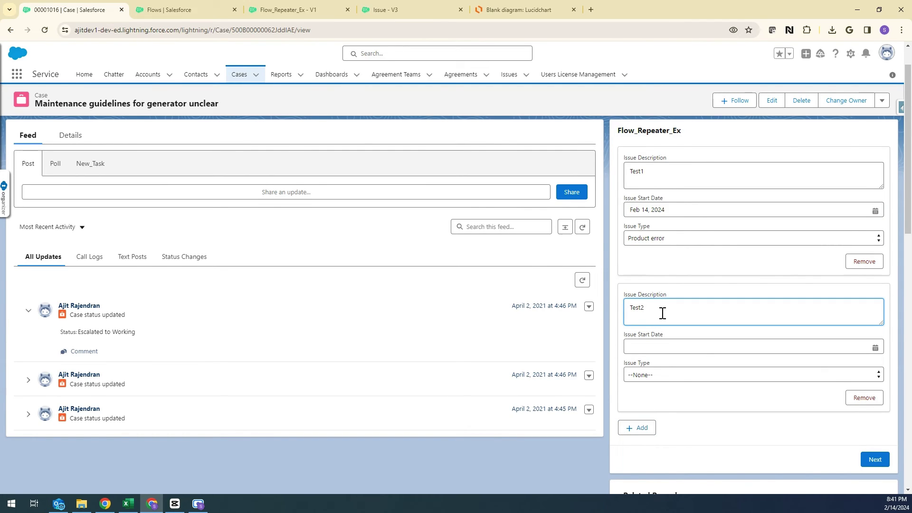
pyautogui.click(663, 343)
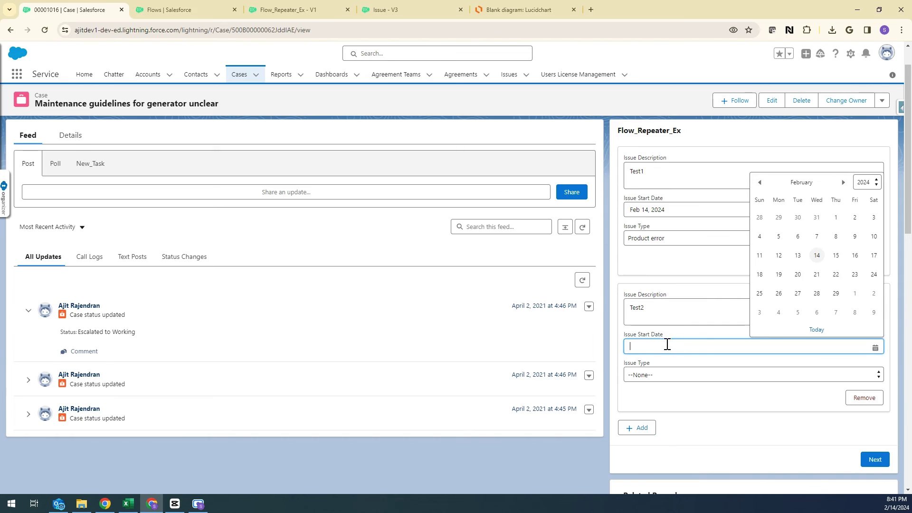
pyautogui.click(799, 256)
pyautogui.click(709, 378)
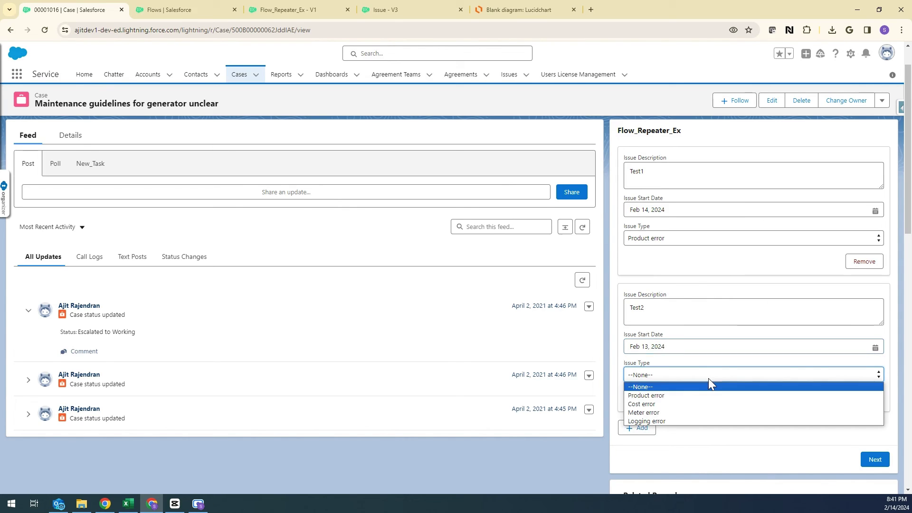
pyautogui.click(703, 404)
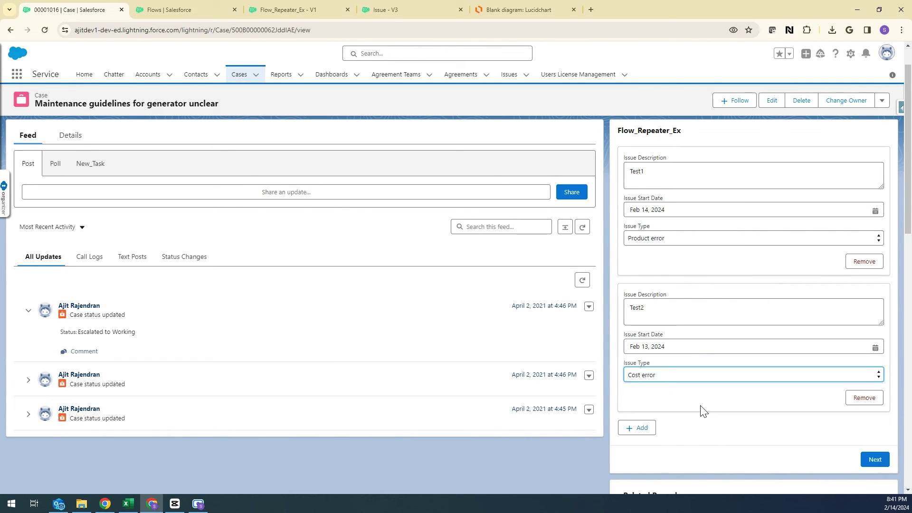
# - Add a third issue, Test3, dated Feb 12, 2024 with type Meter error, and submit
pyautogui.click(640, 429)
pyautogui.scroll(-3, 637, 432)
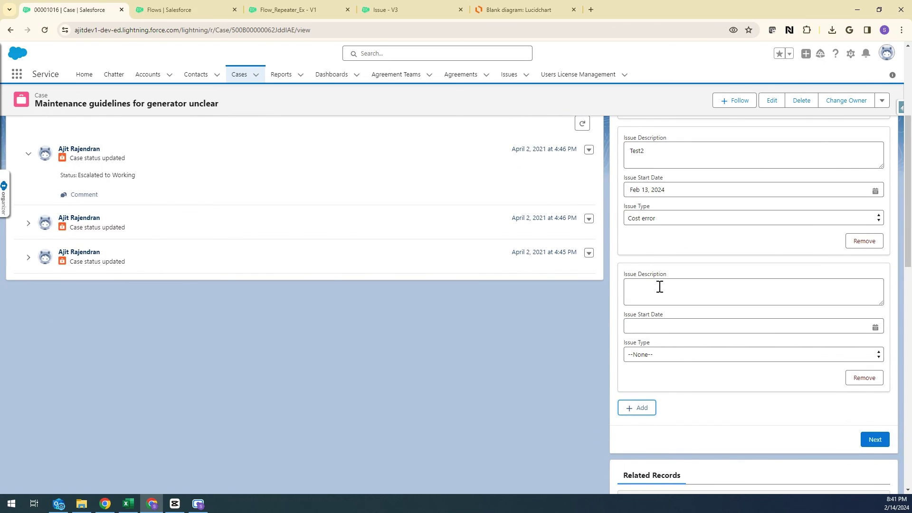
pyautogui.click(660, 287)
pyautogui.write('Test3')
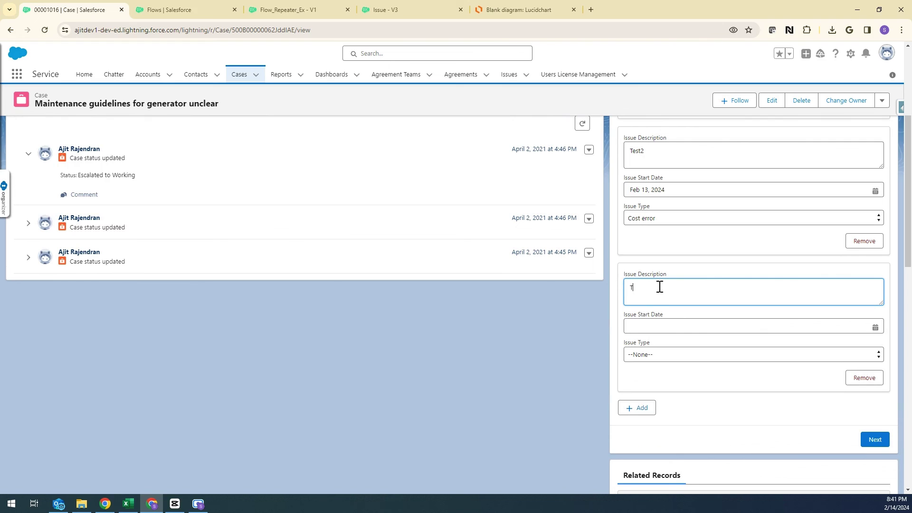
pyautogui.click(663, 326)
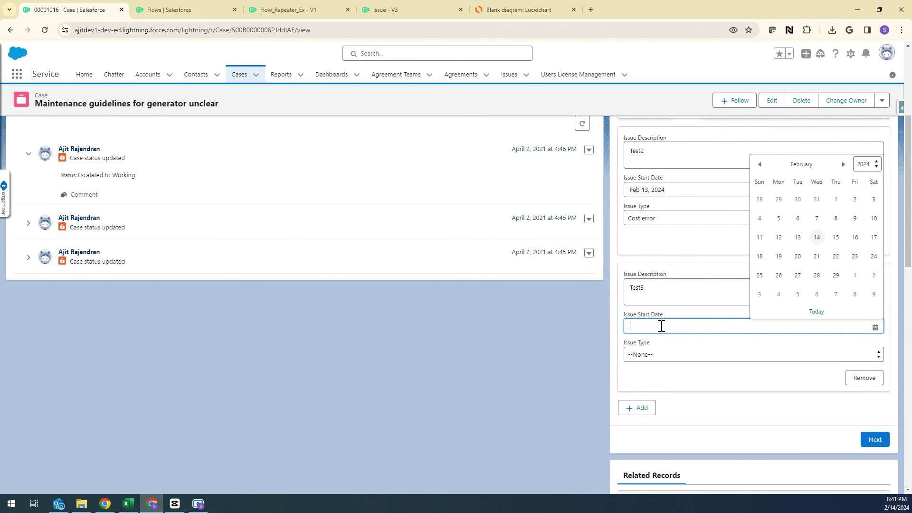
pyautogui.click(779, 237)
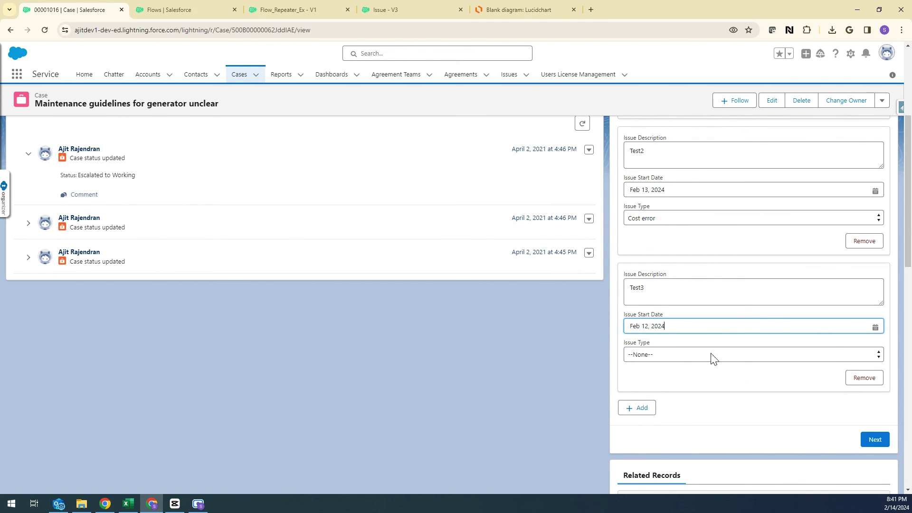
pyautogui.click(710, 356)
pyautogui.click(699, 392)
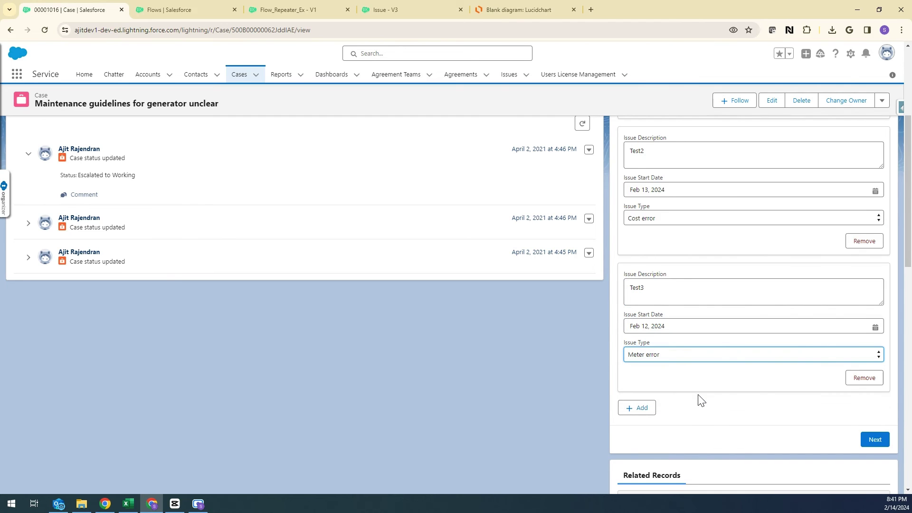
pyautogui.scroll(4, 700, 399)
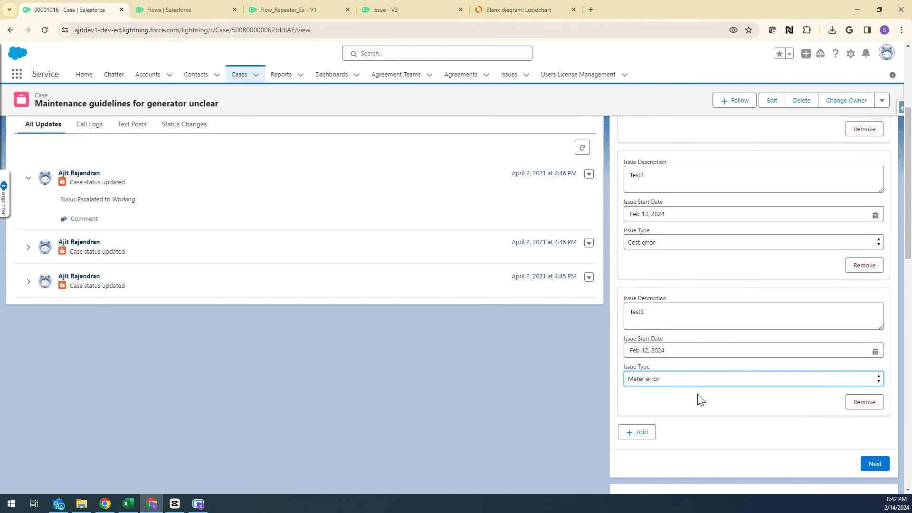
pyautogui.scroll(-4, 699, 394)
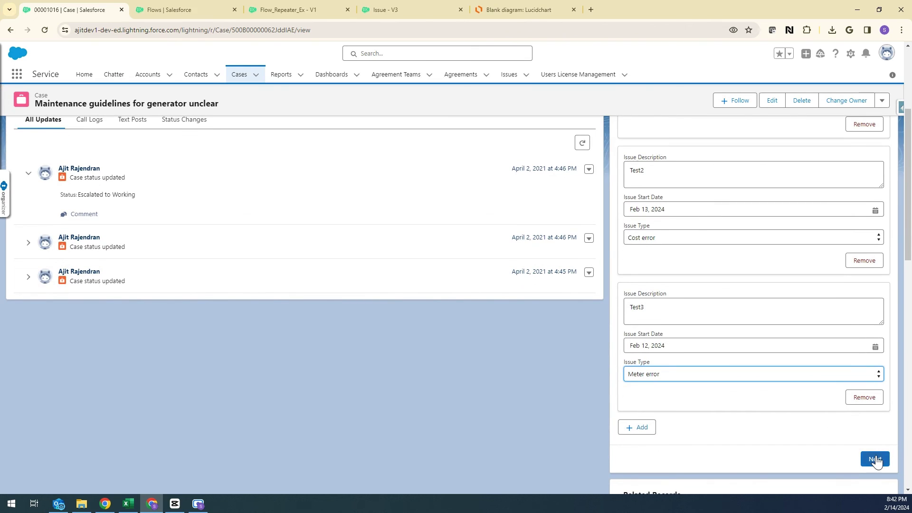
pyautogui.click(875, 459)
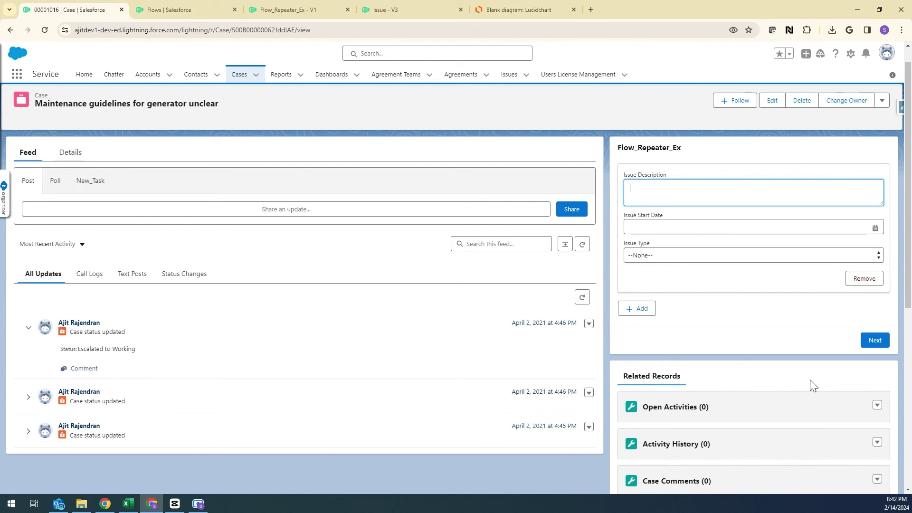
pyautogui.scroll(-7, 811, 381)
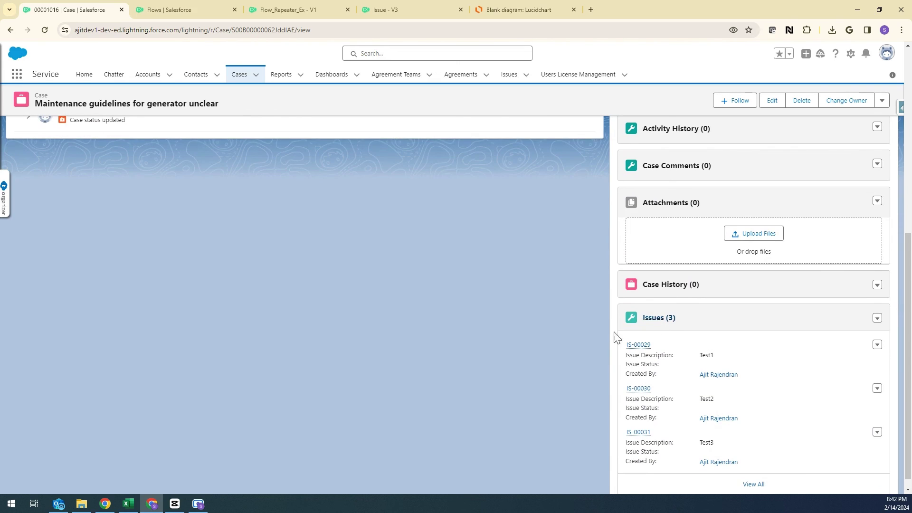
pyautogui.scroll(-1, 696, 337)
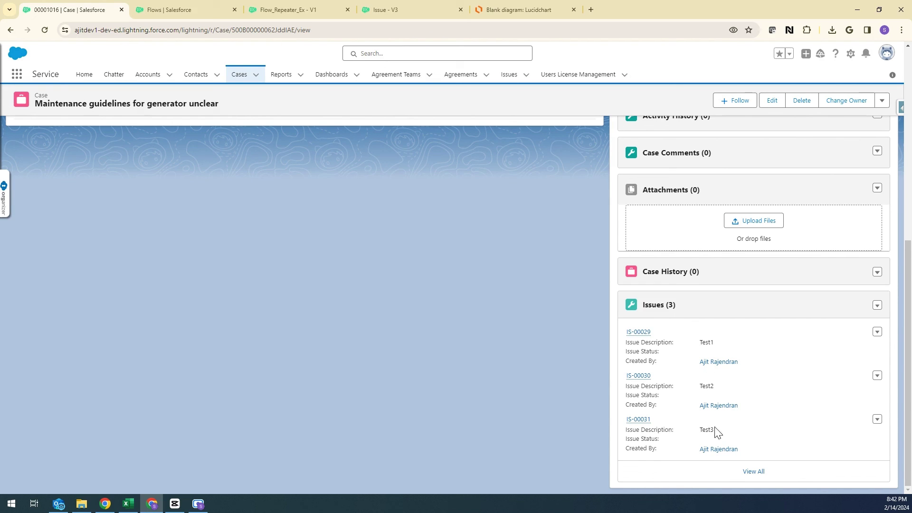
pyautogui.scroll(3, 746, 392)
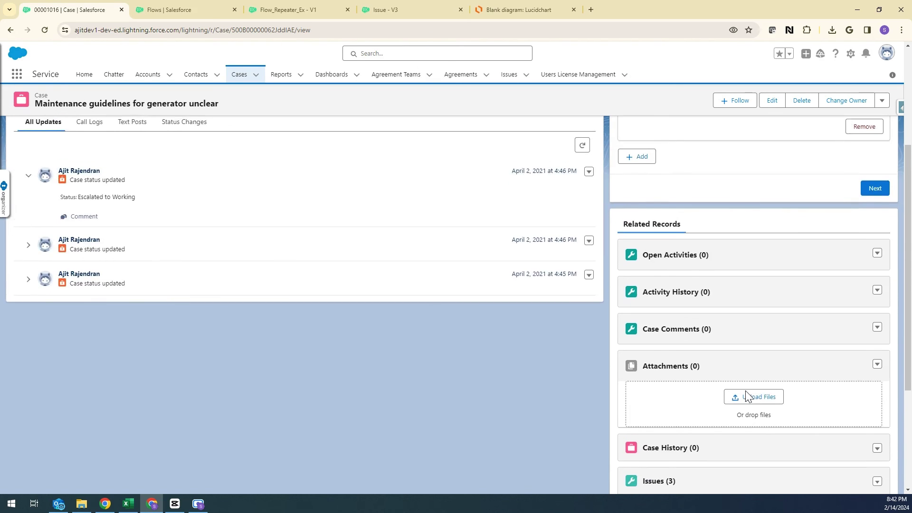
pyautogui.scroll(-3, 746, 393)
pyautogui.scroll(1, 746, 393)
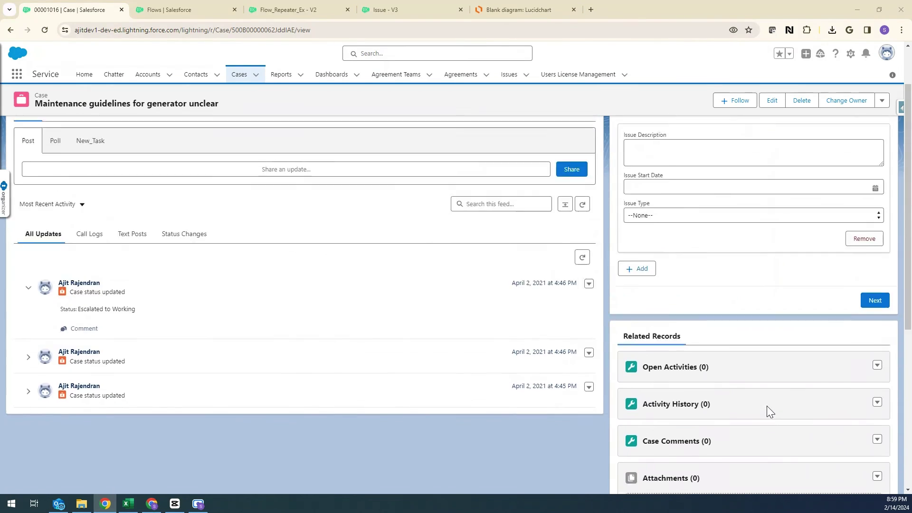
pyautogui.scroll(1, 769, 410)
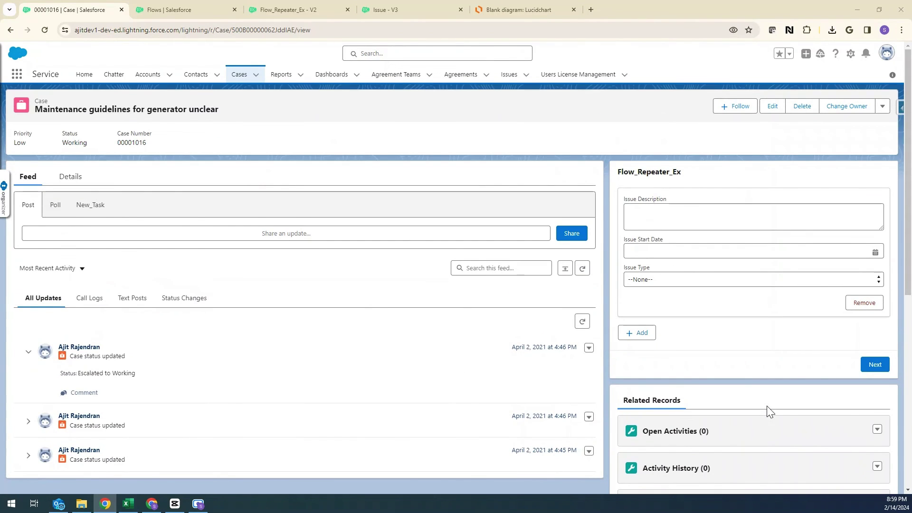